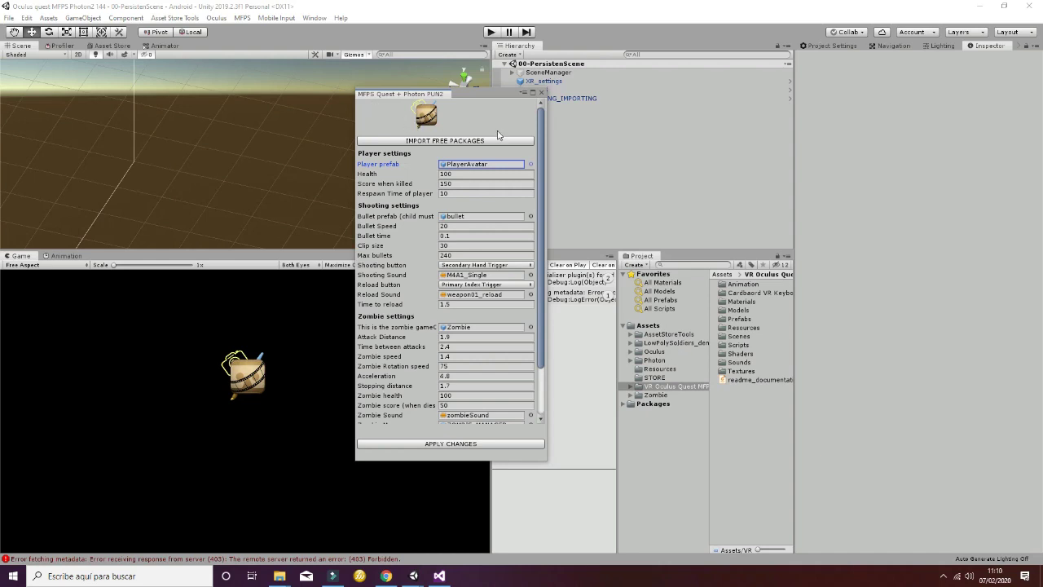
Close the MFPS Quest + Photon PUN2 settings window to reveal 00-PersistenScene
{"action": "left_click", "coordinate": [542, 93]}
Reopen MFPS > Settings and launch the free required packages' Asset Store pages
{"action": "left_click", "coordinate": [242, 18]}
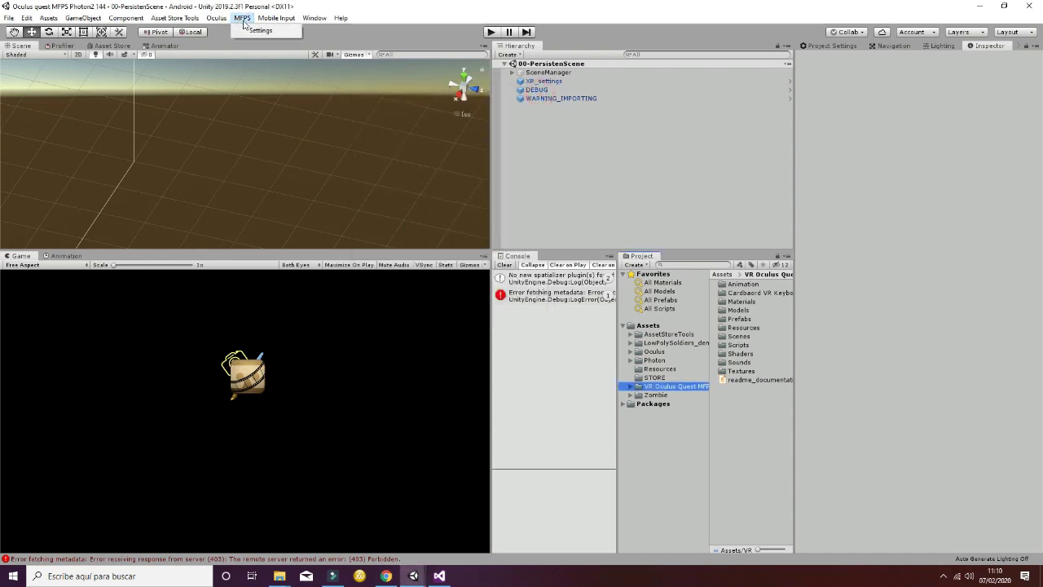
{"action": "left_click", "coordinate": [258, 30]}
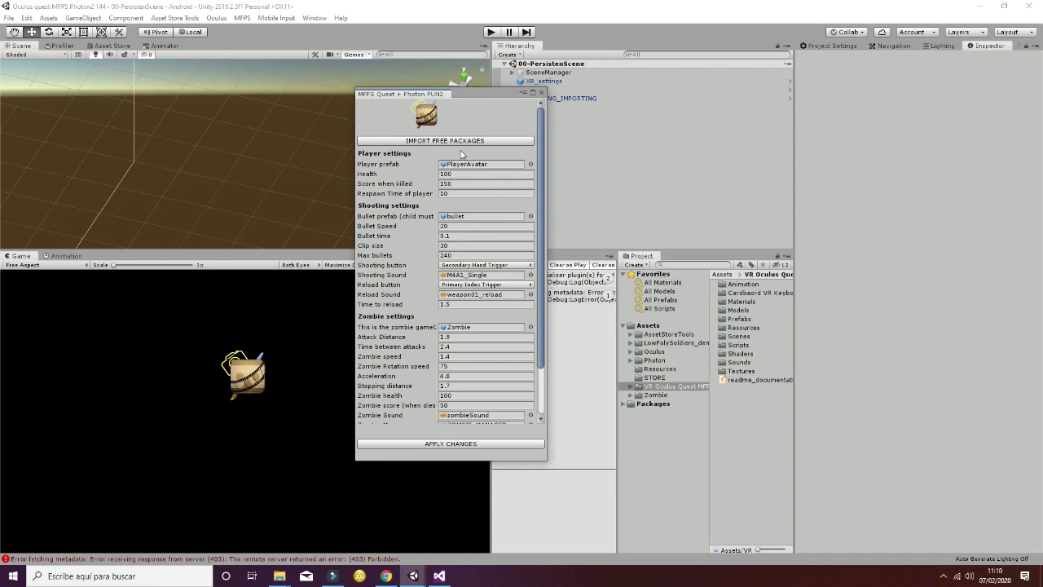
{"action": "left_click", "coordinate": [461, 141]}
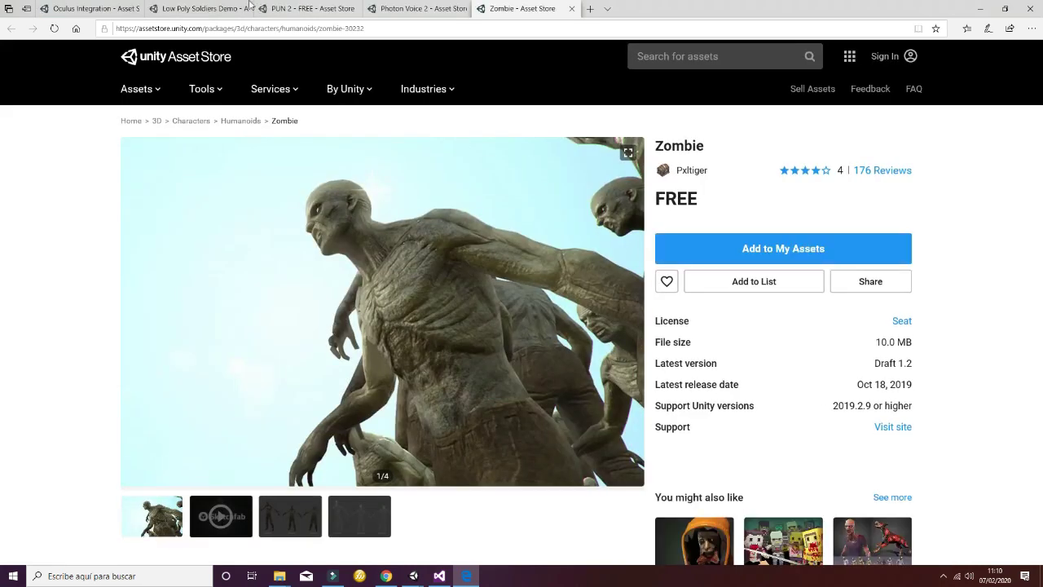
Browse the Oculus Integration, Low Poly Soldiers Demo, PUN 2, Photon Voice 2 and Zombie store pages
{"action": "left_click", "coordinate": [98, 7]}
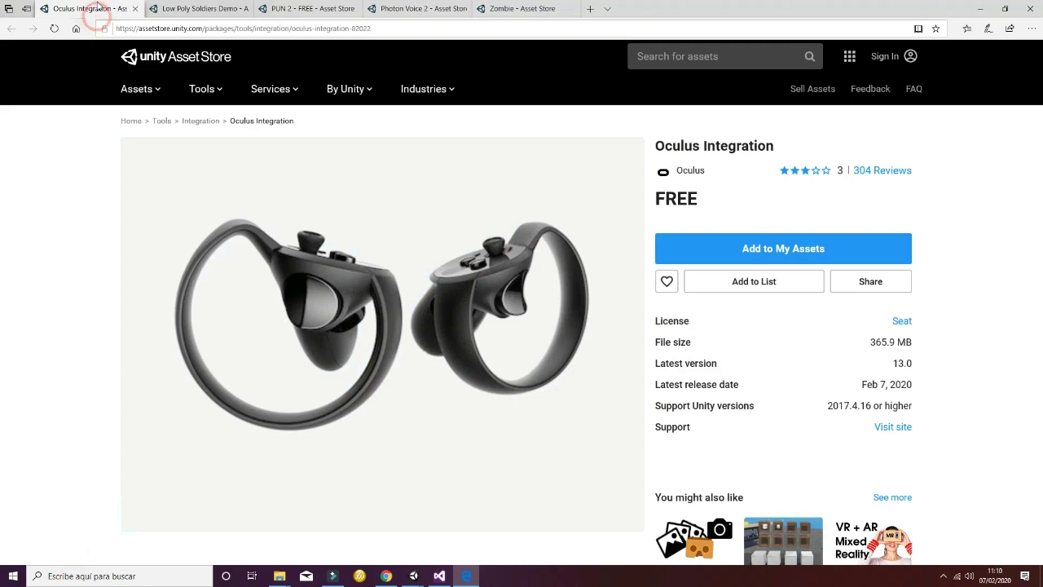
{"action": "left_click", "coordinate": [206, 10]}
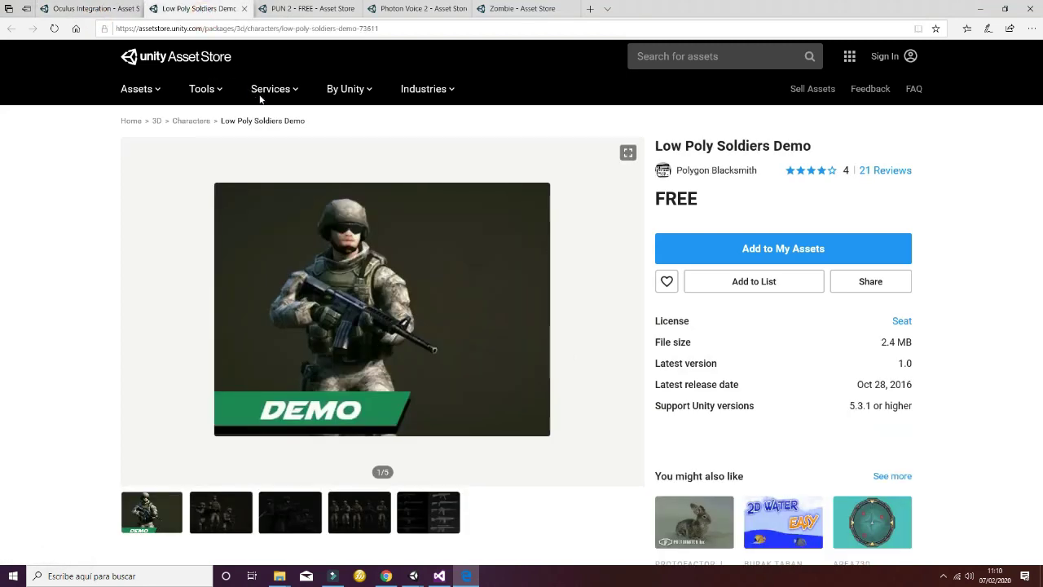
{"action": "left_click", "coordinate": [295, 9]}
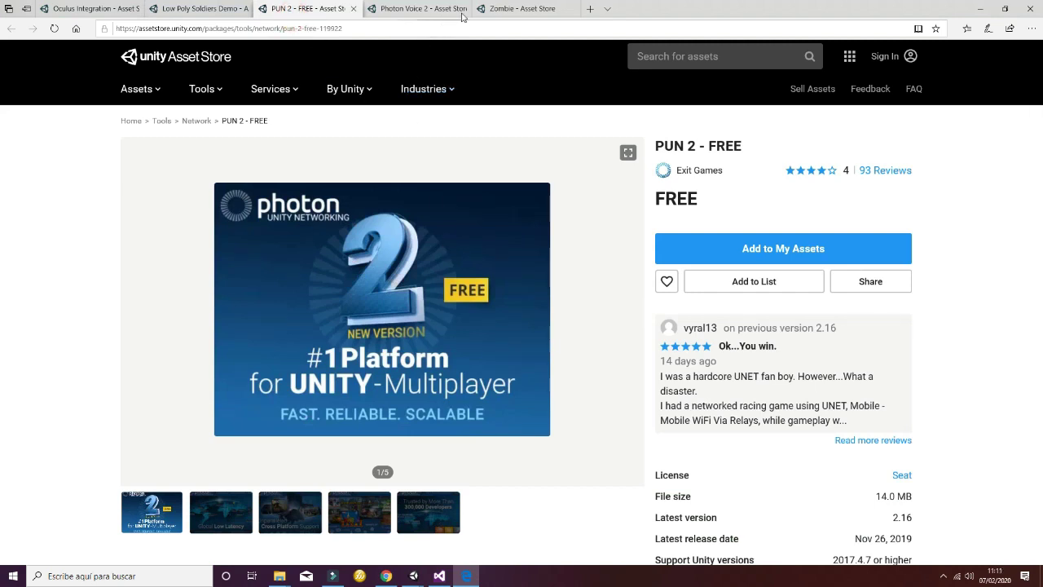
{"action": "left_click", "coordinate": [435, 11]}
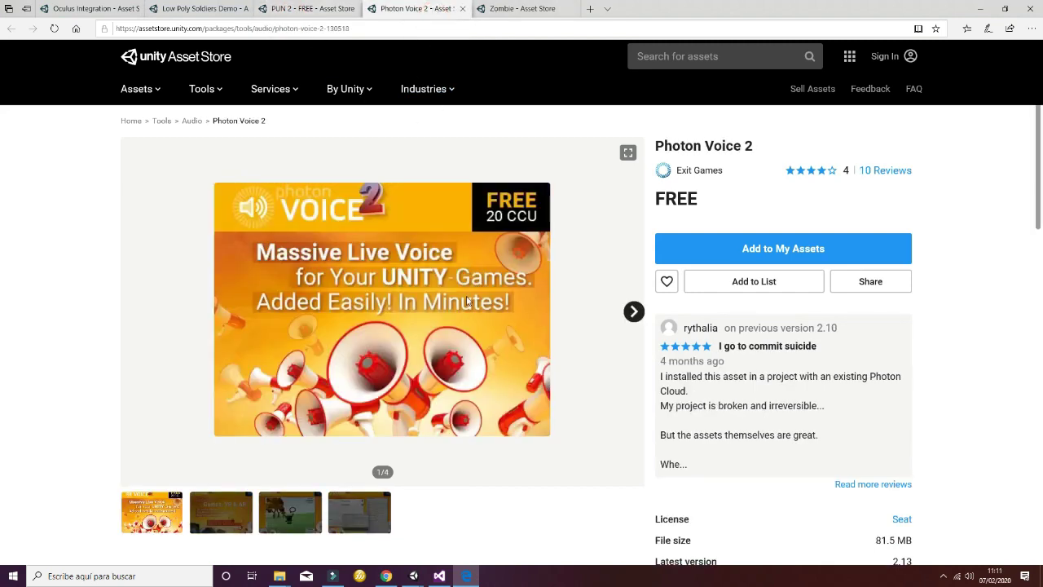
{"action": "left_click", "coordinate": [507, 9]}
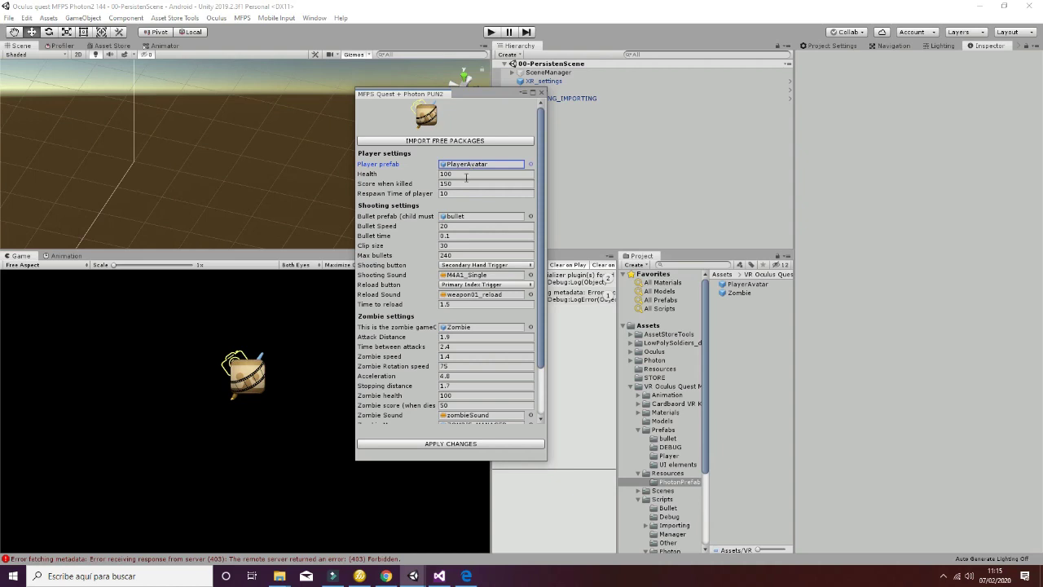
Review the player Health 100, Score when killed 150 and Respawn Time 10 settings
{"action": "left_click", "coordinate": [467, 174]}
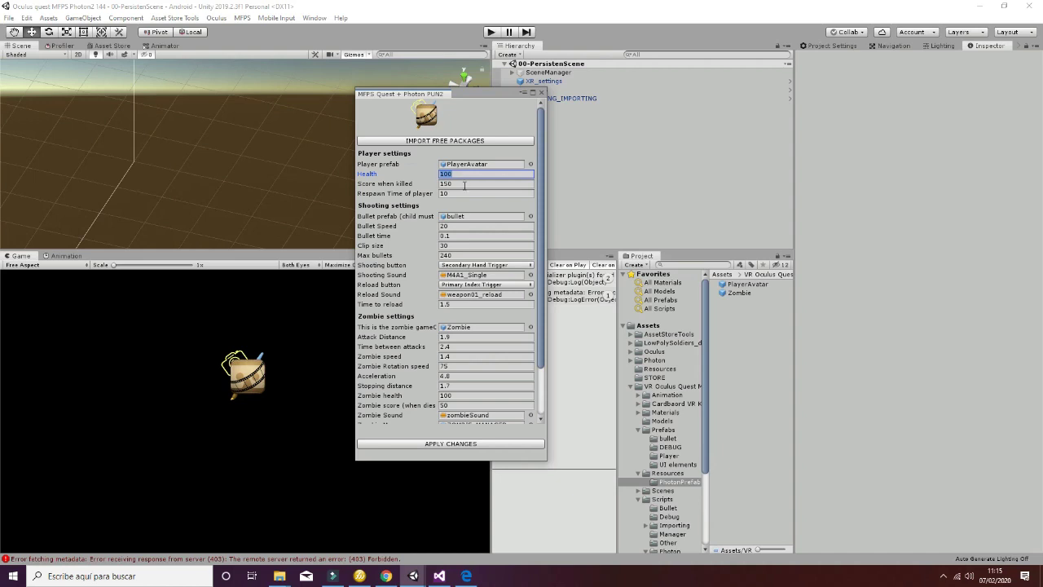
{"action": "left_click", "coordinate": [461, 186]}
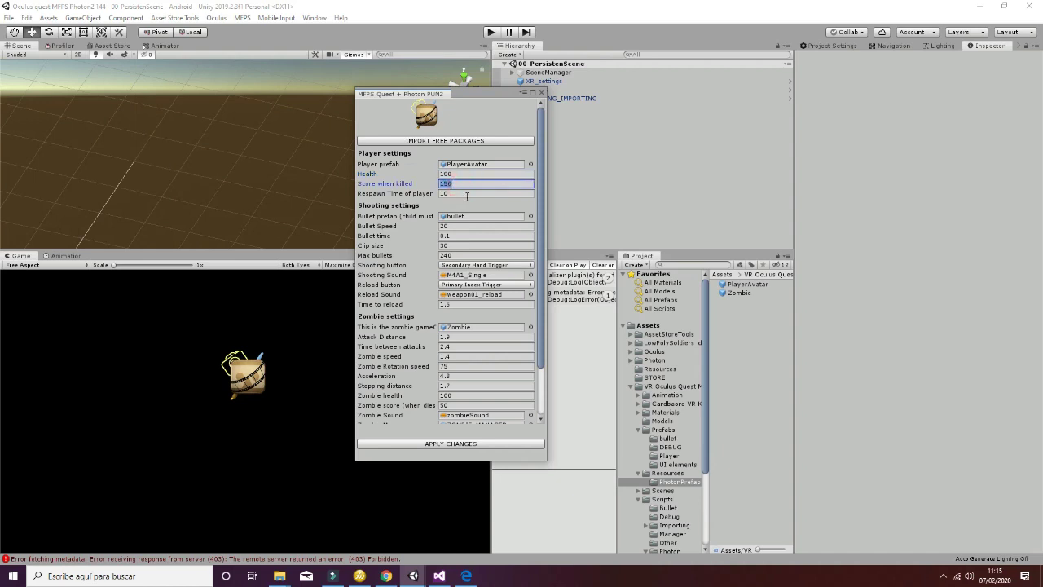
{"action": "left_click", "coordinate": [468, 194]}
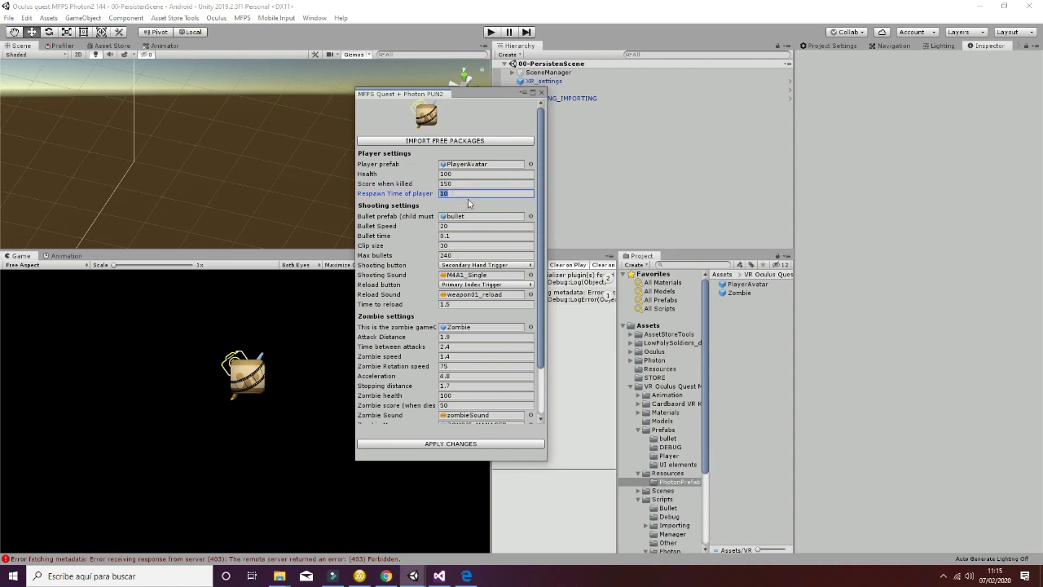
Locate the bullet prefab and review Bullet Speed 20 and Max bullets 240
{"action": "left_click", "coordinate": [457, 217]}
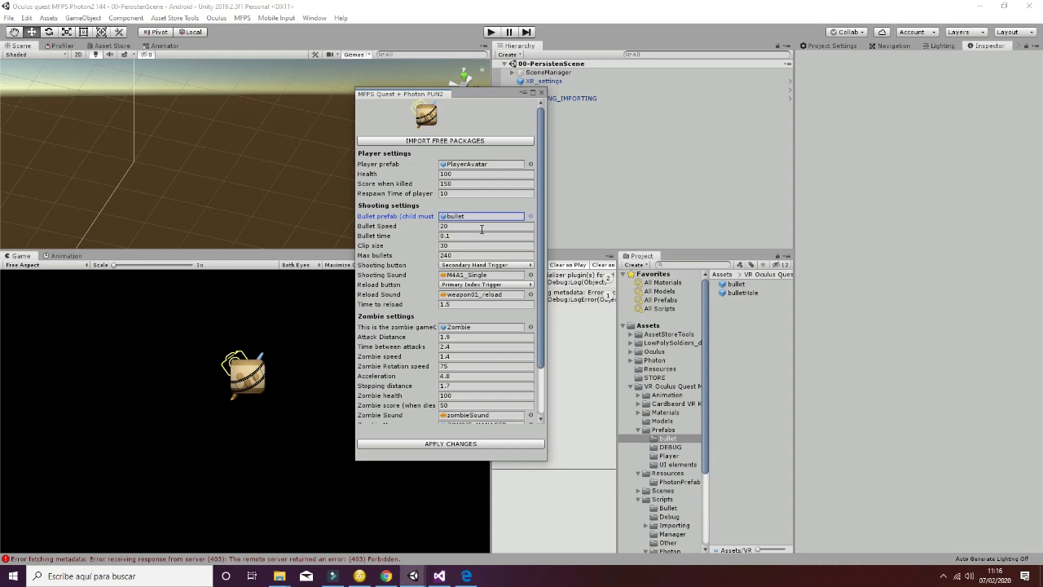
{"action": "left_click", "coordinate": [470, 228]}
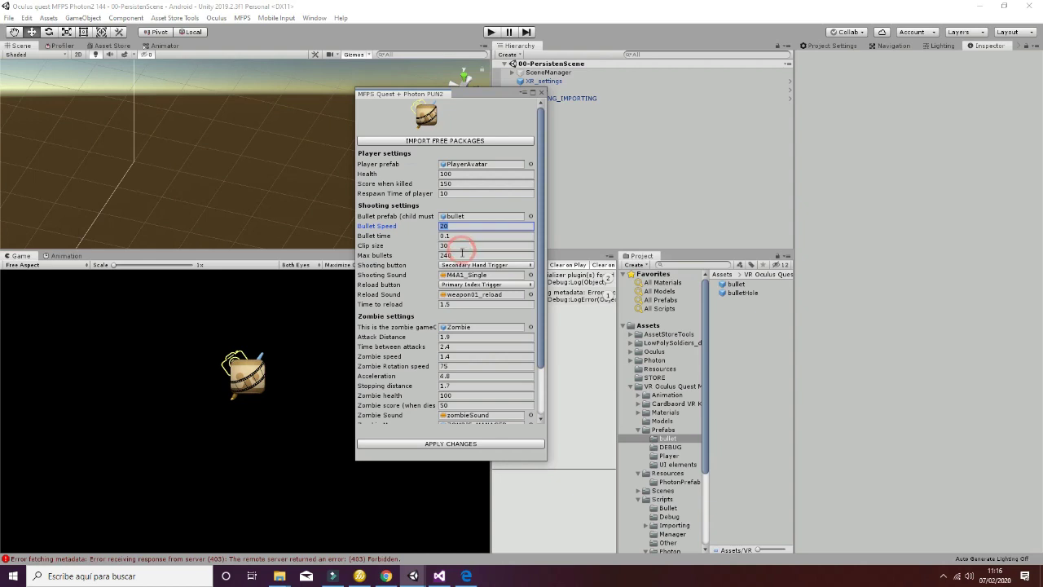
{"action": "left_click", "coordinate": [460, 255]}
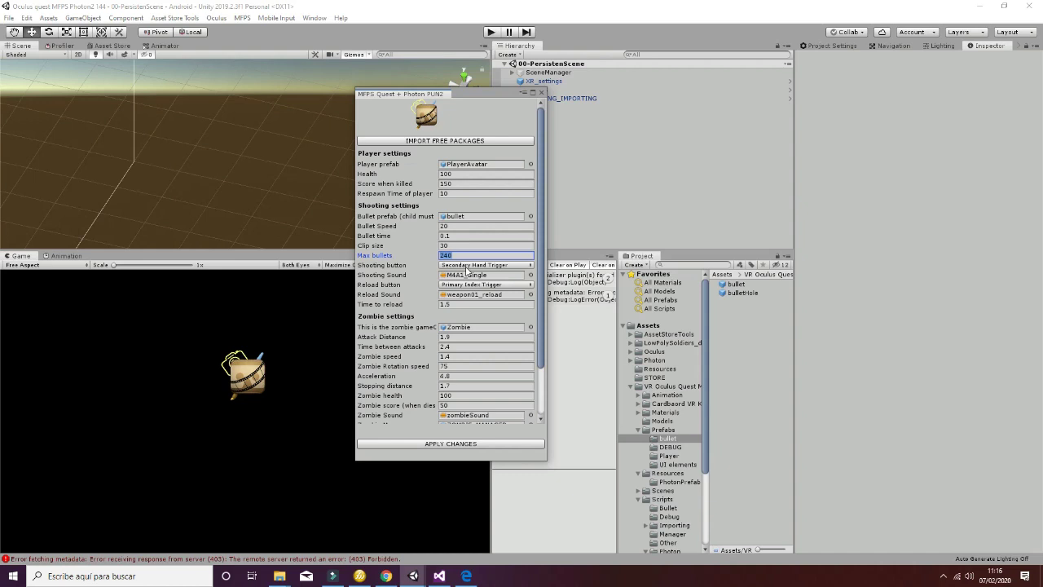
Keep the shooting button as Secondary Hand Trigger and locate the M4A1_Single shooting sound
{"action": "left_click", "coordinate": [469, 268]}
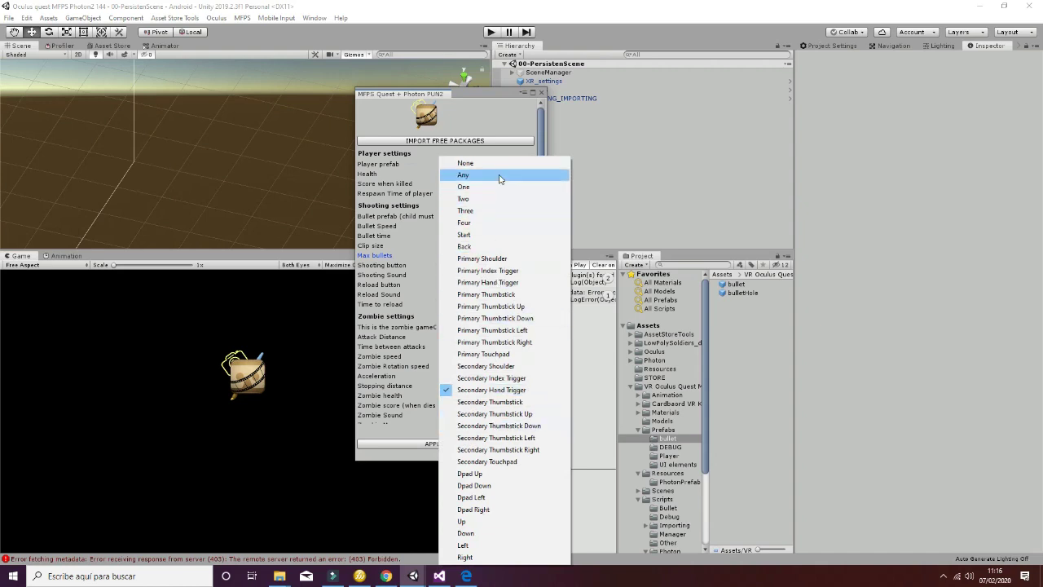
{"action": "key", "text": "Escape"}
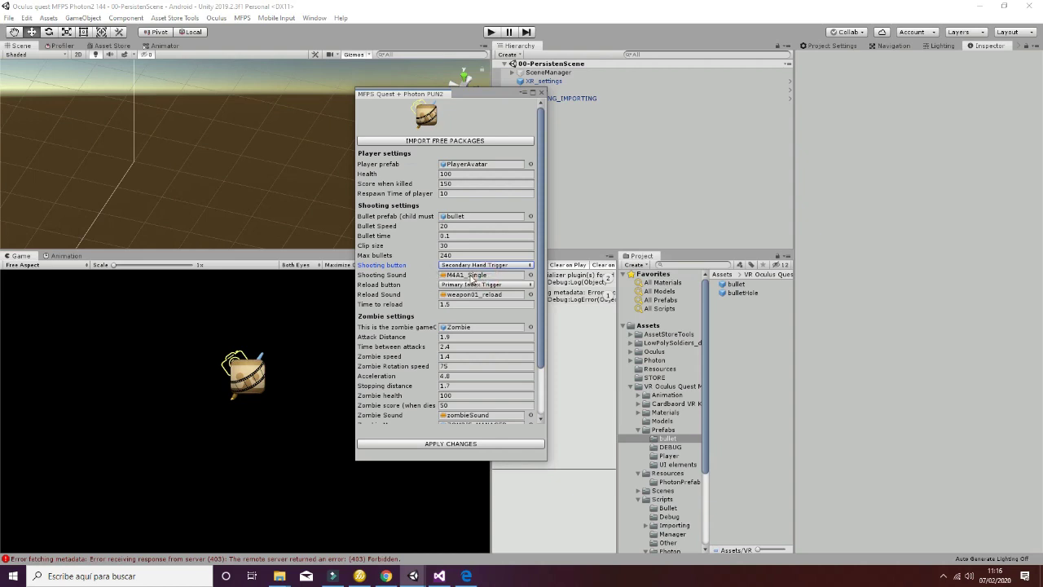
{"action": "left_click", "coordinate": [467, 277]}
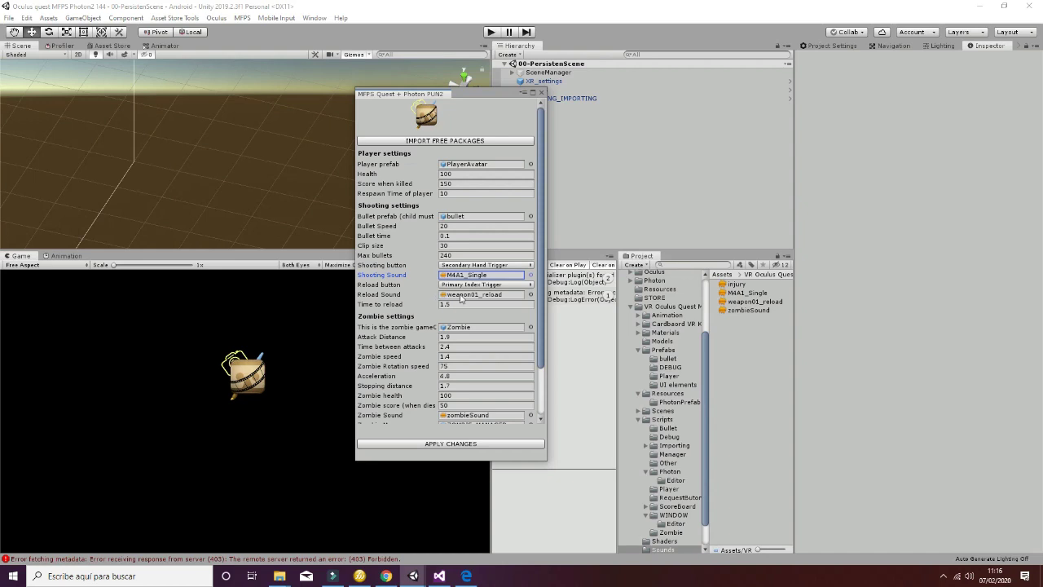
{"action": "scroll", "coordinate": [474, 318], "scroll_direction": "down", "scroll_amount": 3}
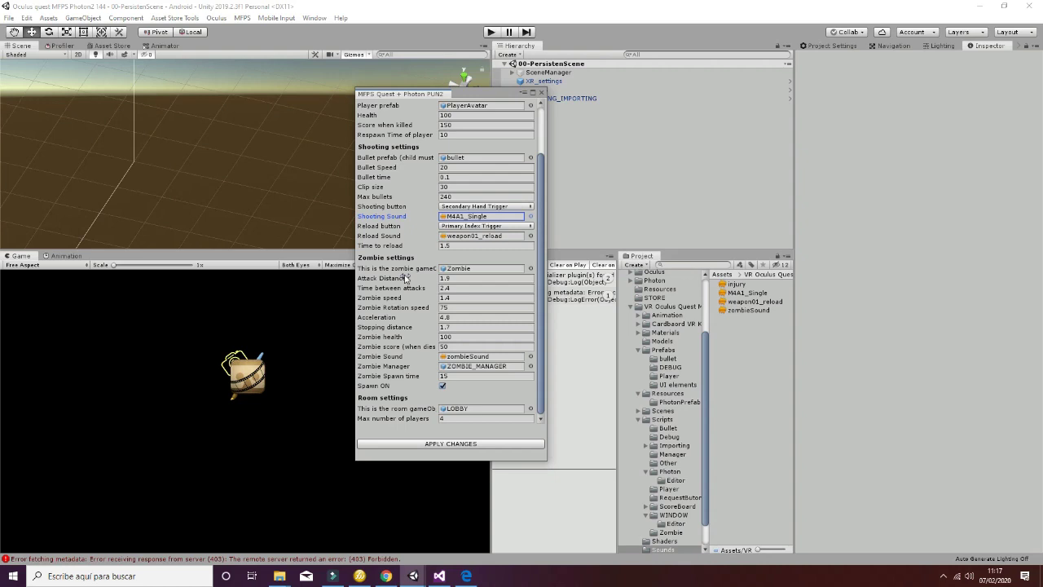
Locate the Zombie prefab, zombieSound clip and ZOMBIE_MANAGER prefab in the Project panel
{"action": "left_click", "coordinate": [447, 269]}
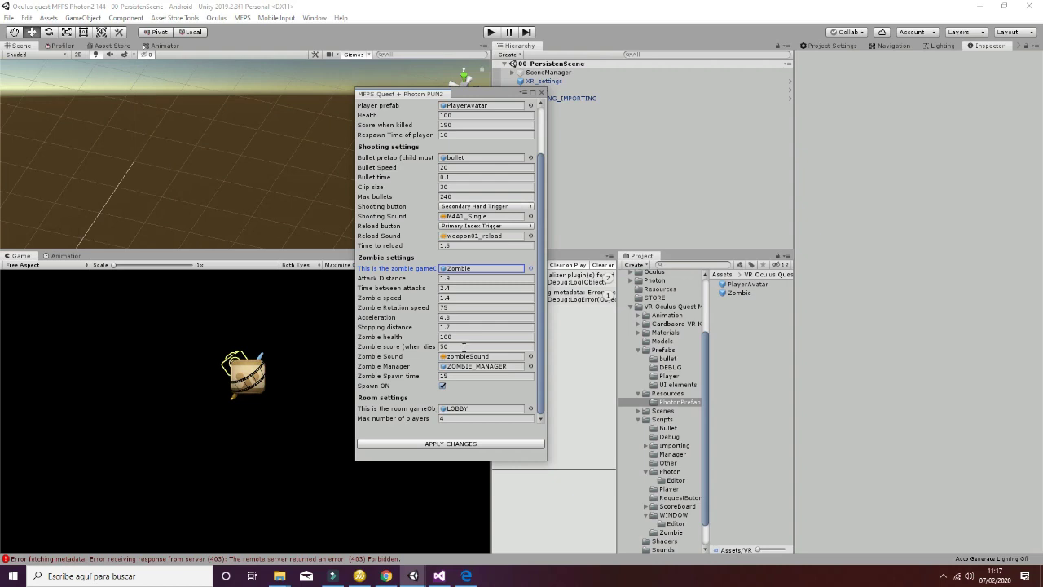
{"action": "left_click", "coordinate": [468, 357]}
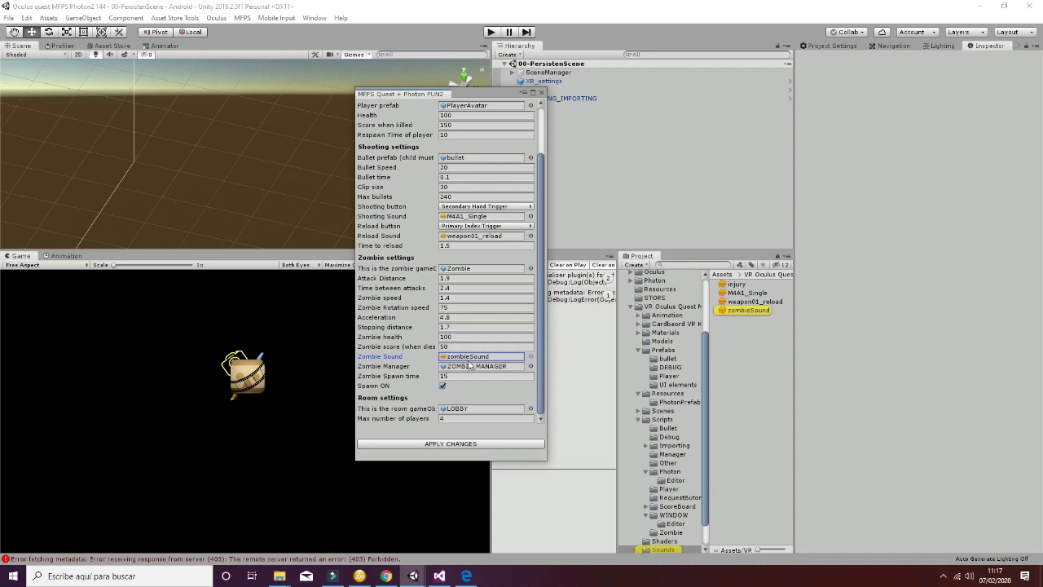
{"action": "left_click", "coordinate": [470, 367]}
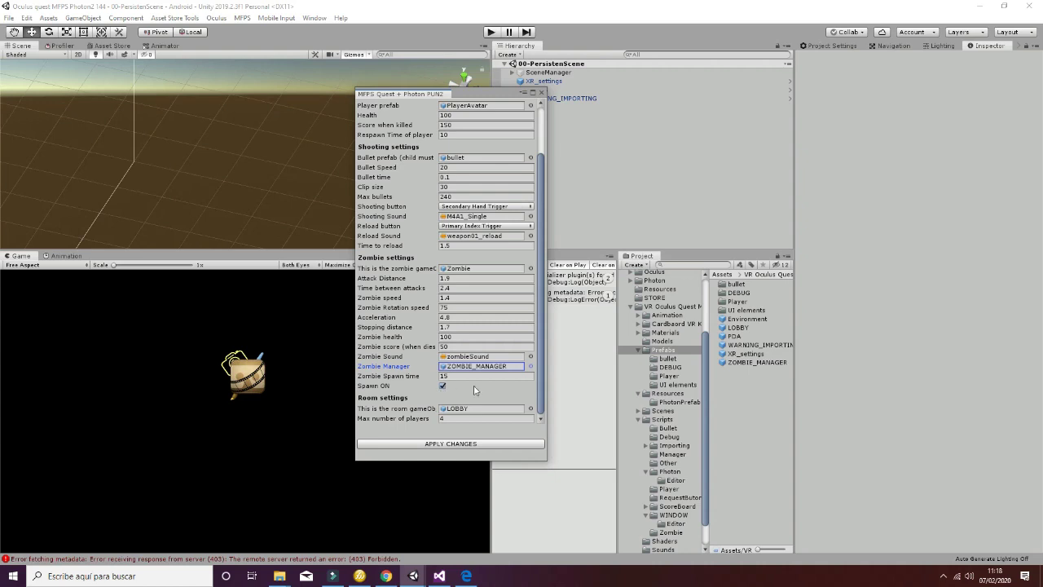
Locate the LOBBY room prefab and apply the MFPS settings with 4 max players
{"action": "left_click", "coordinate": [477, 409]}
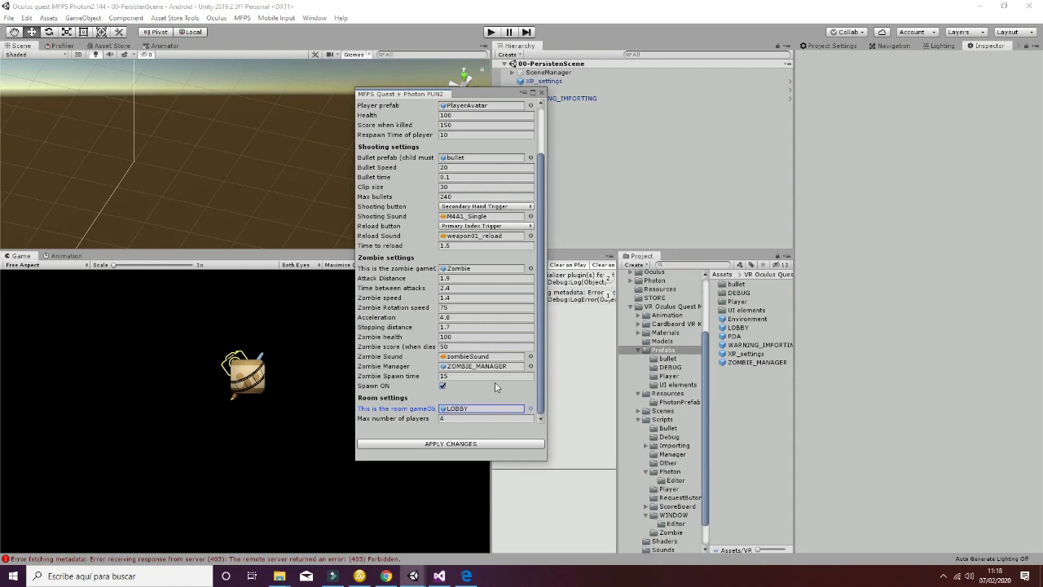
{"action": "scroll", "coordinate": [451, 260], "scroll_direction": "up", "scroll_amount": 3}
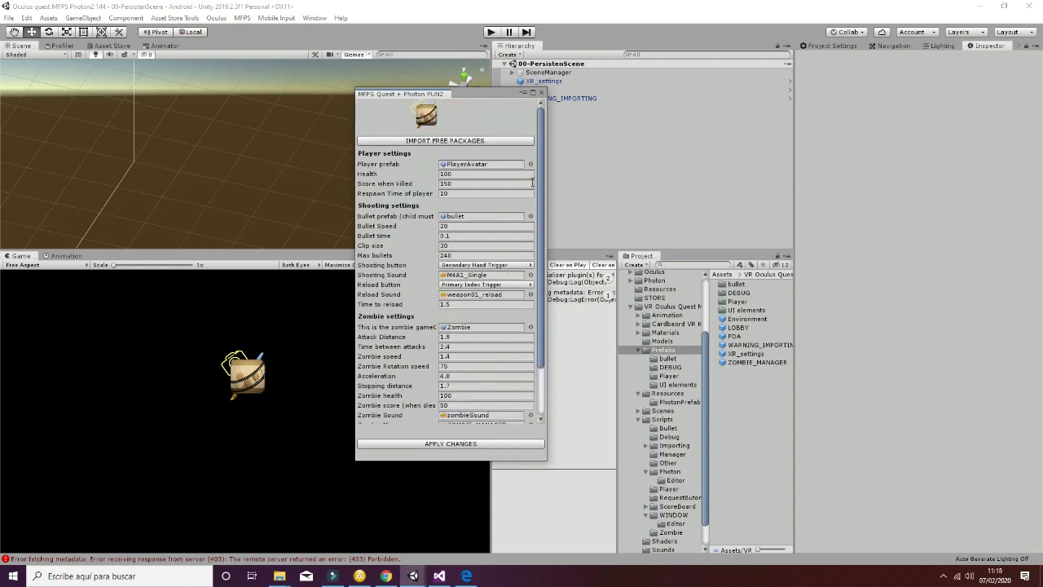
{"action": "scroll", "coordinate": [490, 286], "scroll_direction": "down", "scroll_amount": 3}
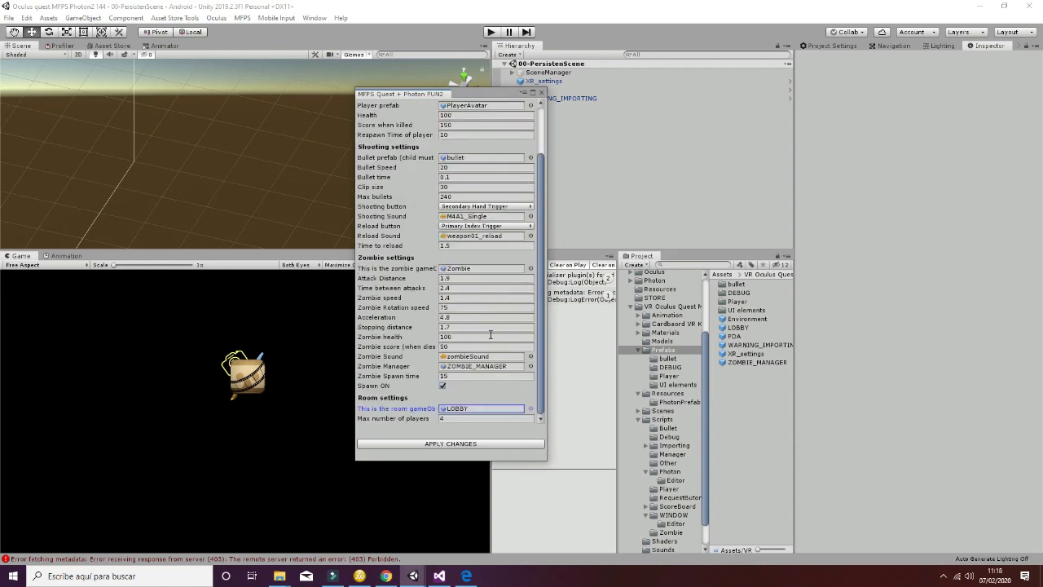
{"action": "left_click", "coordinate": [439, 445]}
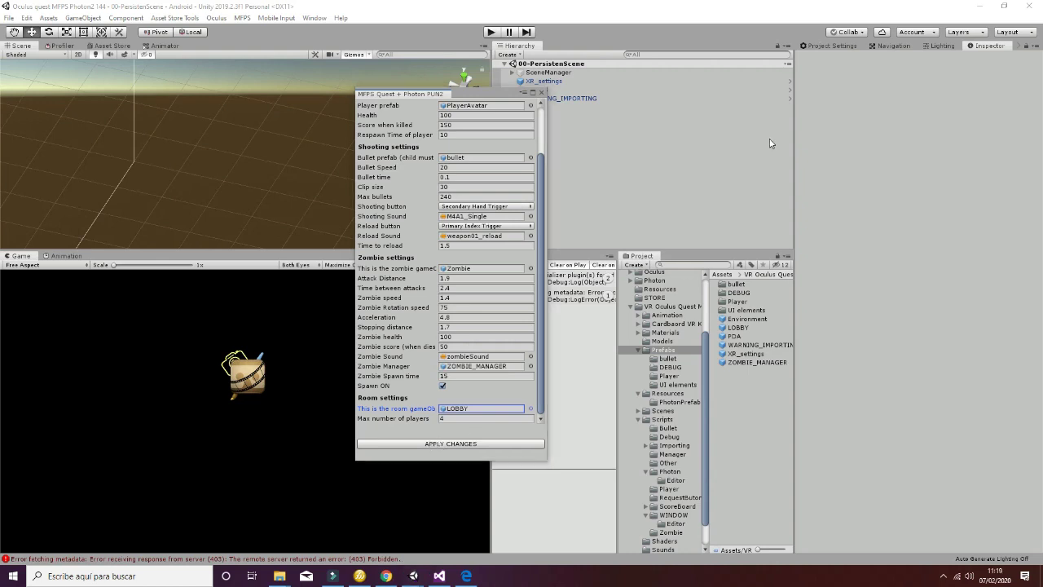
Close the MFPS window, clear the Console and show the Scenes folder's scene files
{"action": "left_click", "coordinate": [540, 94]}
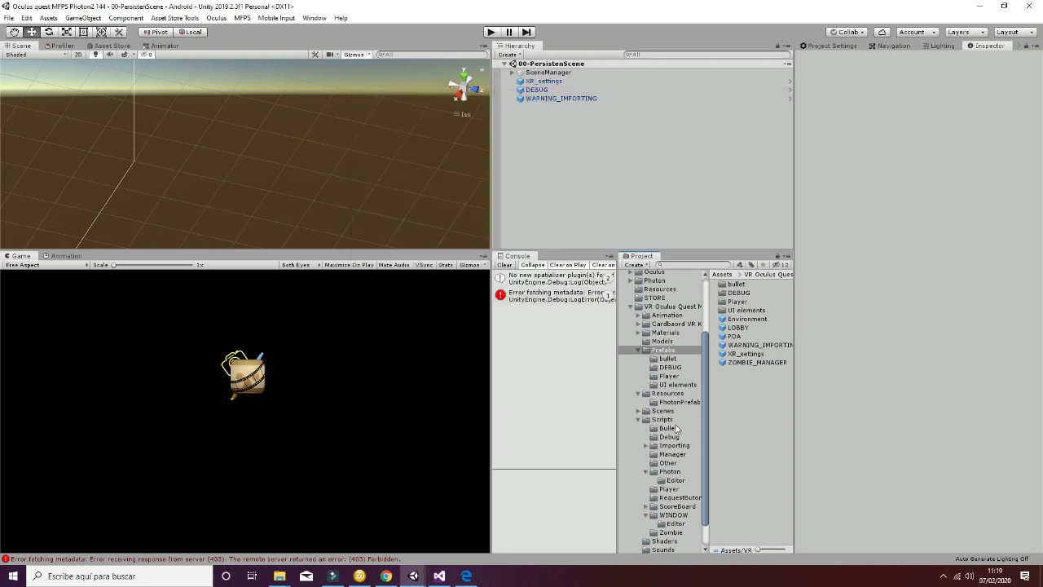
{"action": "left_click", "coordinate": [504, 265]}
{"action": "scroll", "coordinate": [690, 401], "scroll_direction": "down", "scroll_amount": 2}
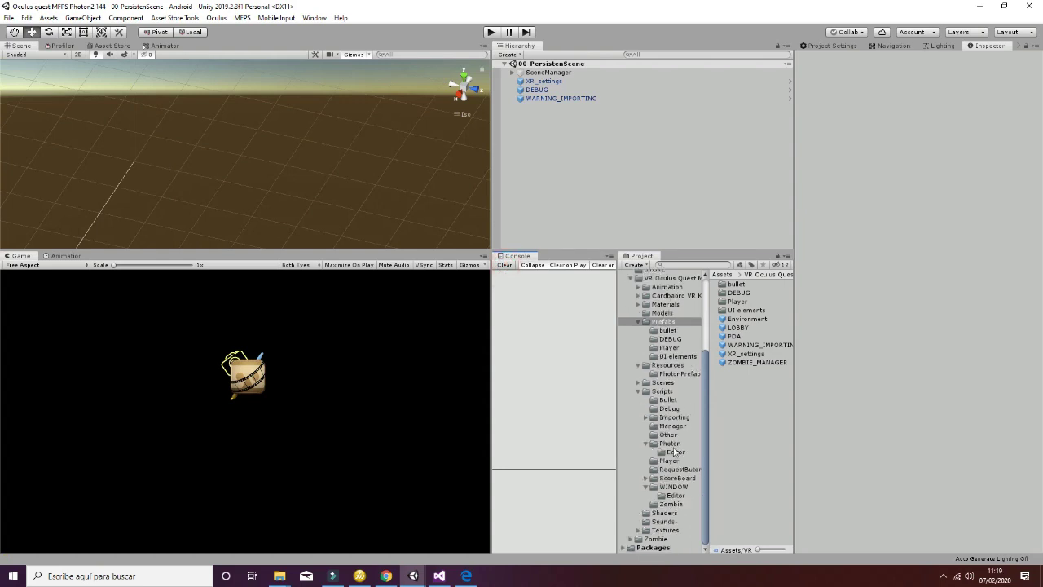
{"action": "left_click", "coordinate": [664, 382]}
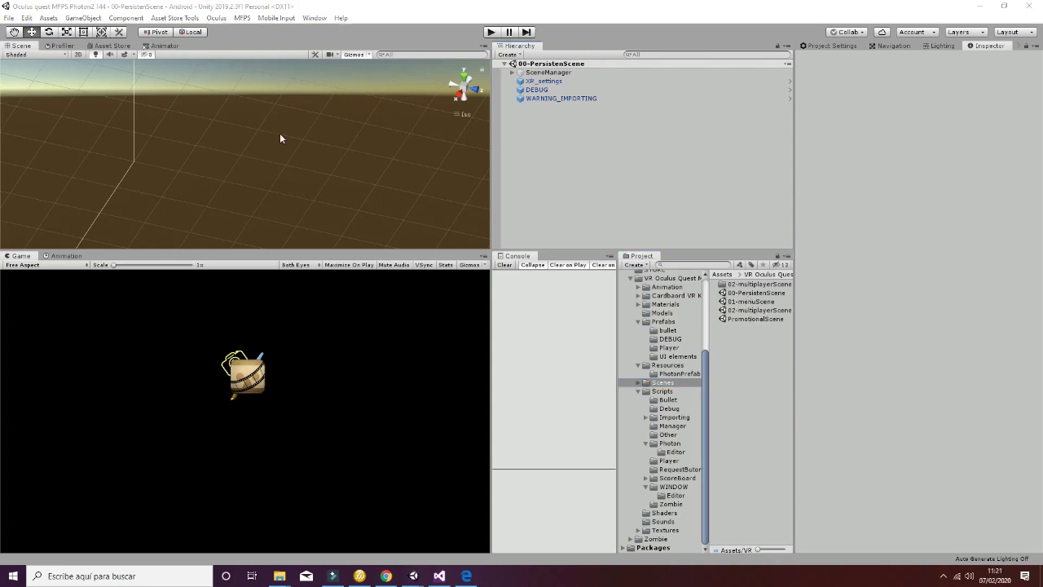
Check Build Settings lists 00-PersistenScene, 01-menuScene and 02-multiplayerScene for Android, then close it
{"action": "left_click", "coordinate": [9, 17]}
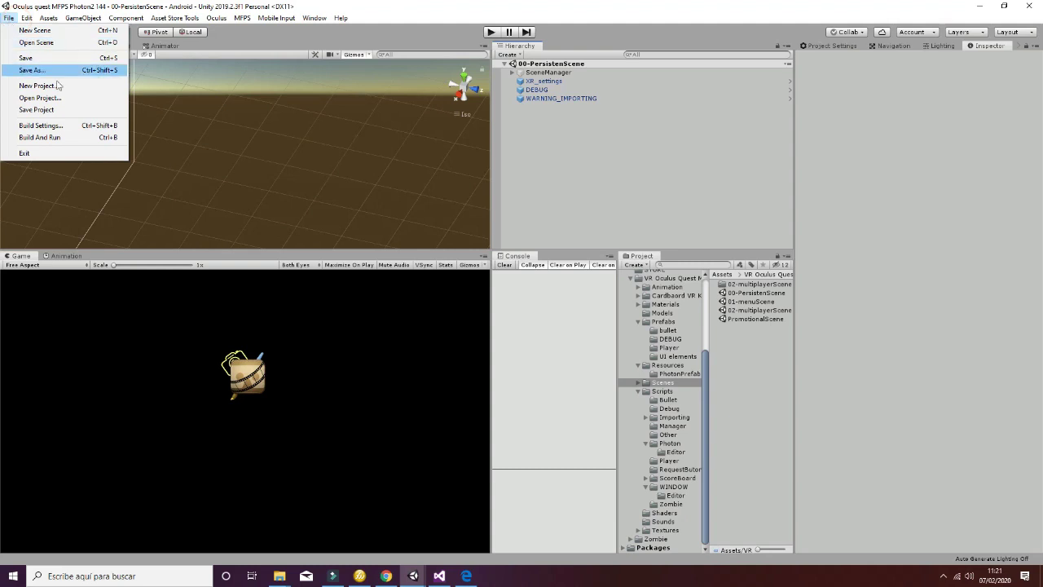
{"action": "left_click", "coordinate": [85, 125]}
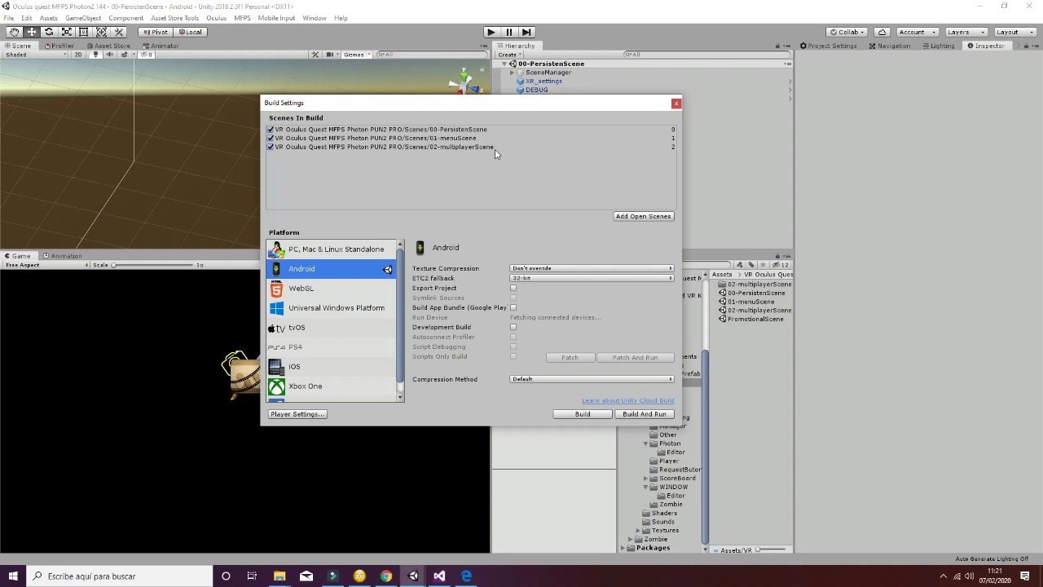
{"action": "left_click", "coordinate": [676, 103]}
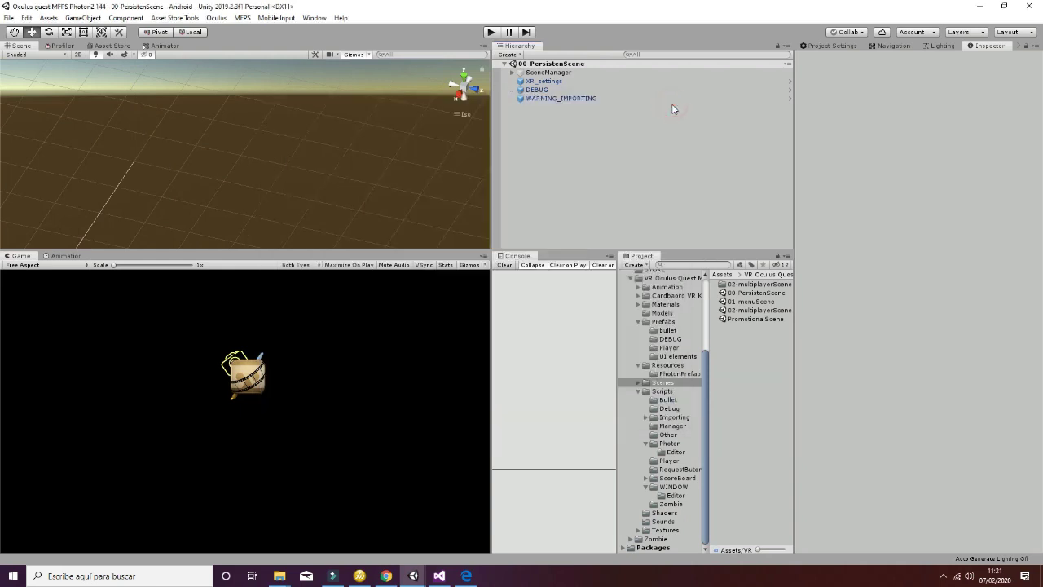
Enter Play mode, loading the 01-menuScene lobby with Cooperative and Alpha options
{"action": "left_click", "coordinate": [492, 32]}
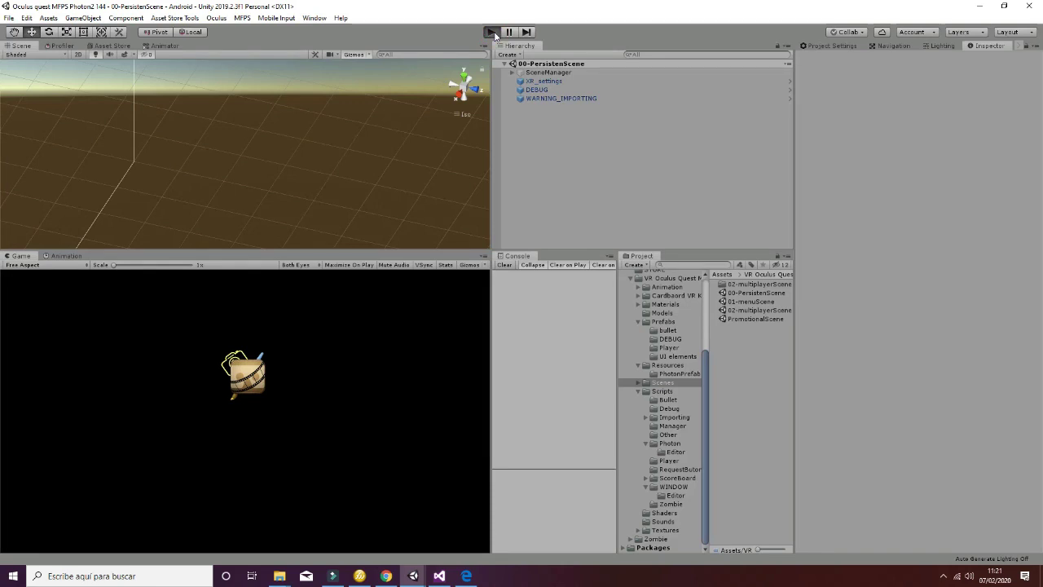
{"action": "left_click", "coordinate": [492, 32]}
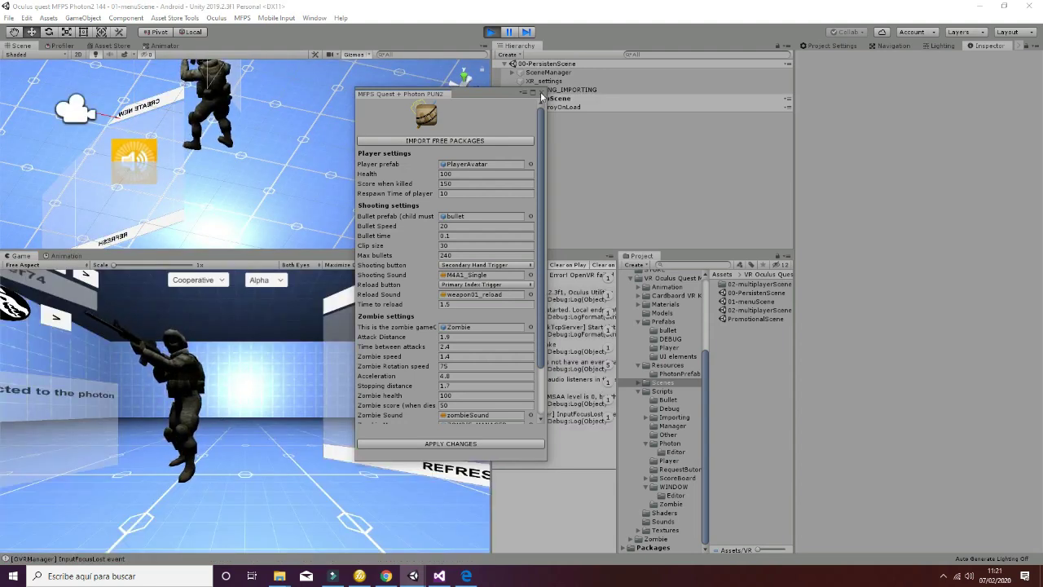
Close the MFPS Quest + Photon PUN2 window and orbit the Scene view around the lobby
{"action": "left_click", "coordinate": [540, 94]}
{"action": "scroll", "coordinate": [336, 203], "scroll_direction": "down", "scroll_amount": 3}
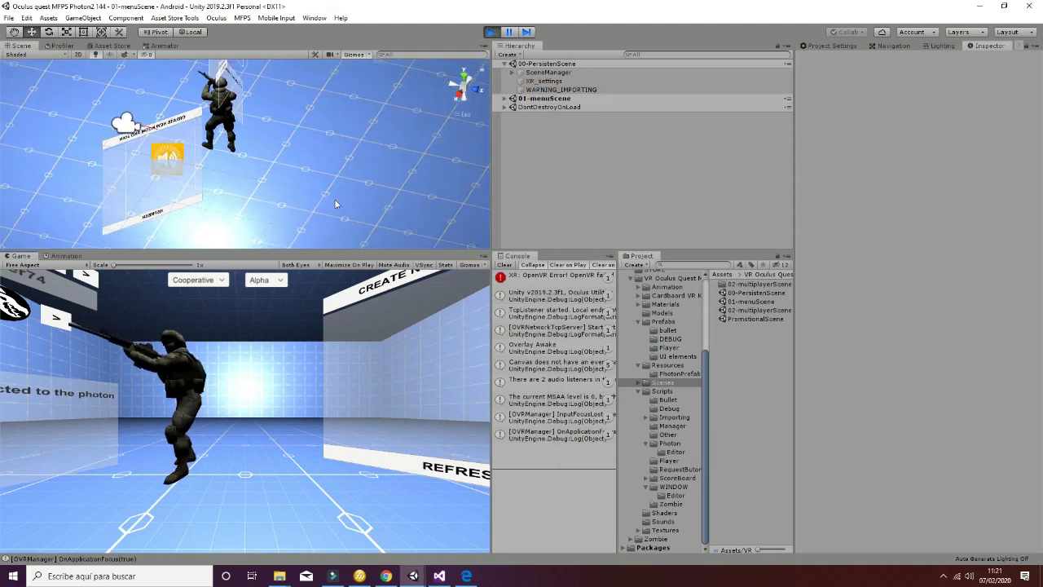
{"action": "right_click_drag", "start_coordinate": [336, 204], "coordinate": [297, 205]}
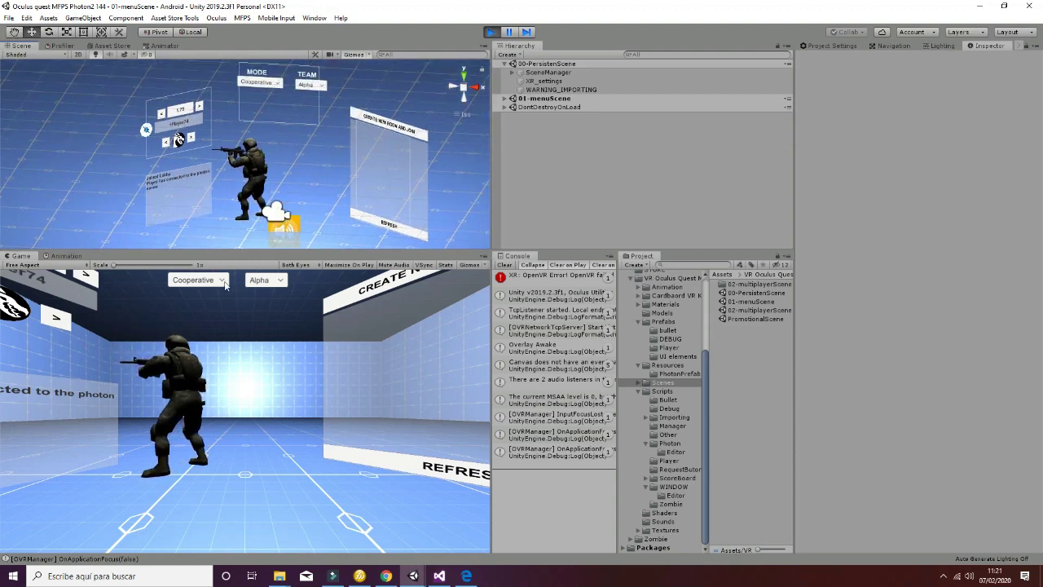
{"action": "left_click", "coordinate": [224, 285]}
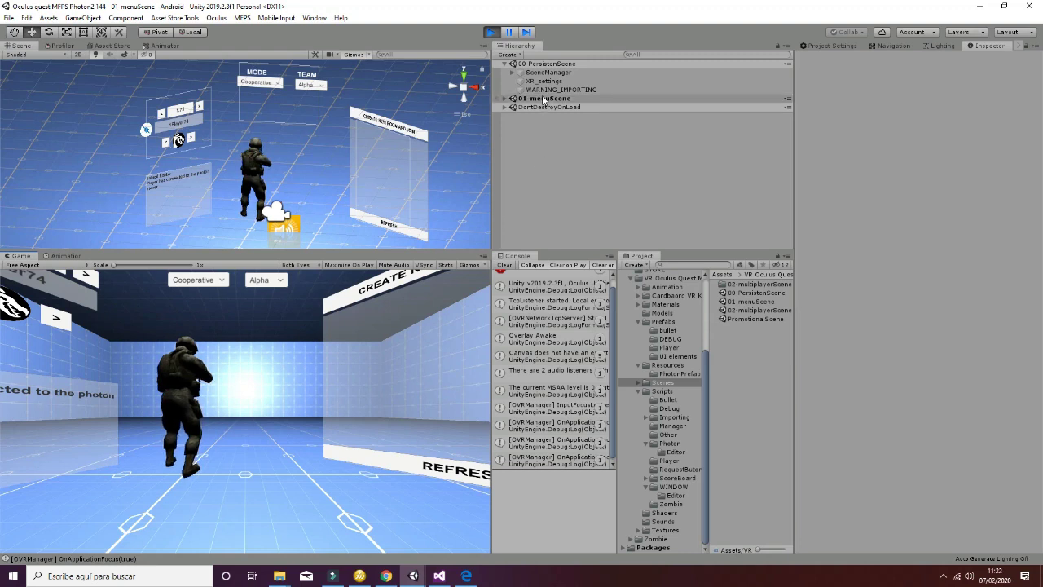
Select LOBBY under DontDestroyOnLoad to show its Photon Lobby settings, Con State In Lobby
{"action": "left_click", "coordinate": [504, 98]}
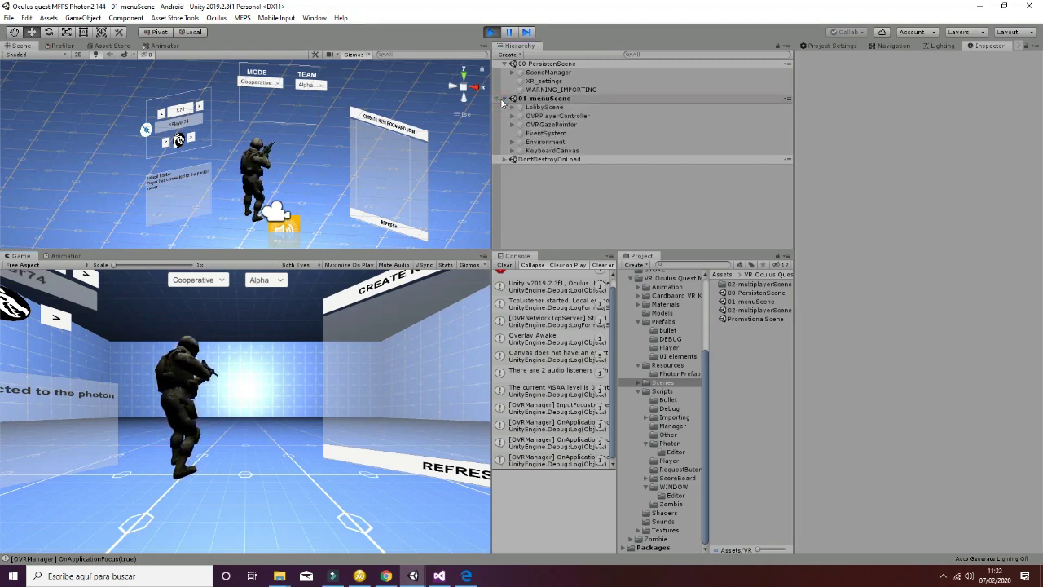
{"action": "left_click", "coordinate": [558, 108]}
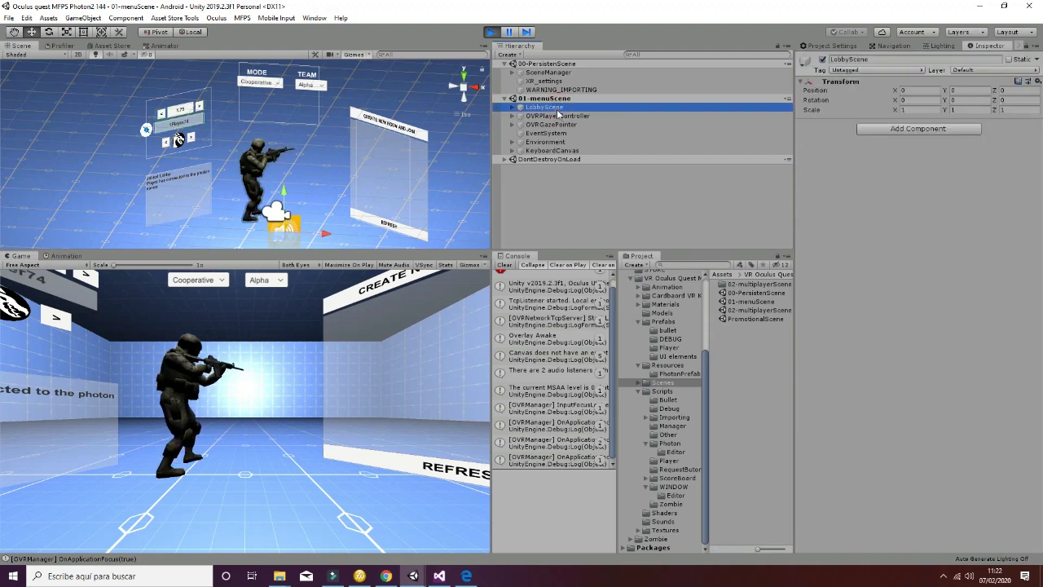
{"action": "left_click", "coordinate": [512, 107]}
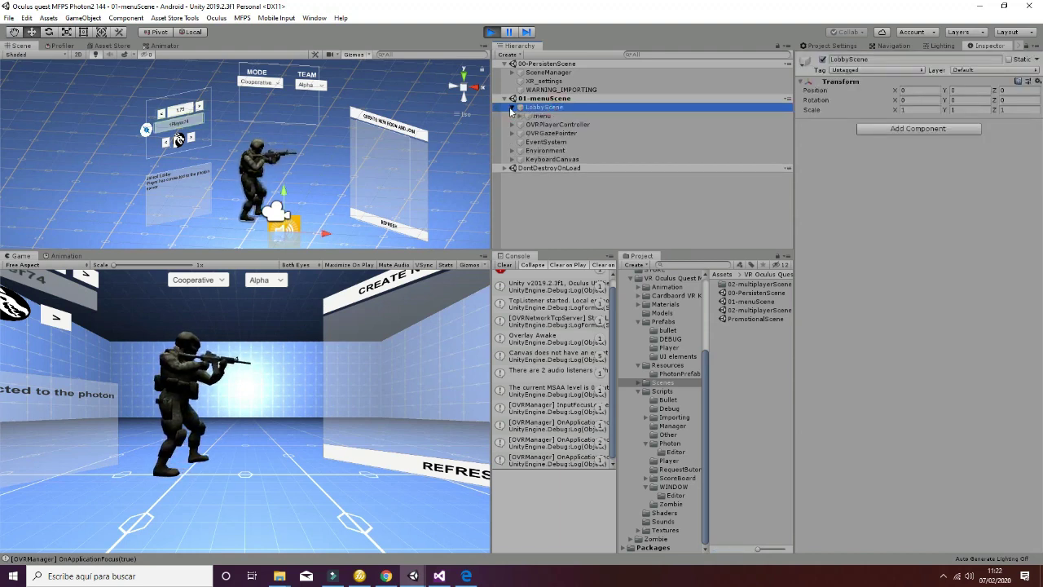
{"action": "left_click", "coordinate": [511, 107]}
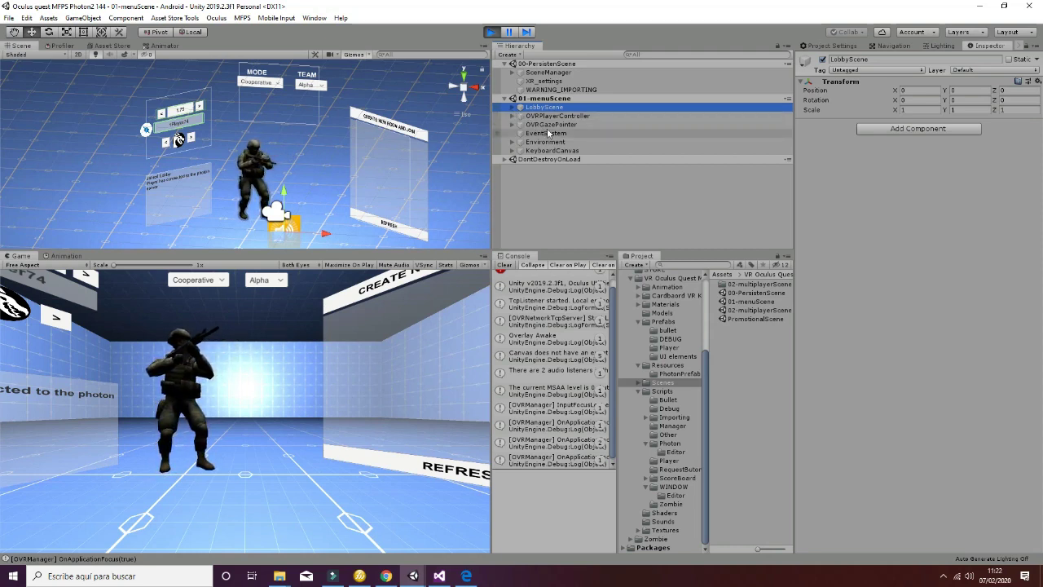
{"action": "left_click", "coordinate": [504, 159]}
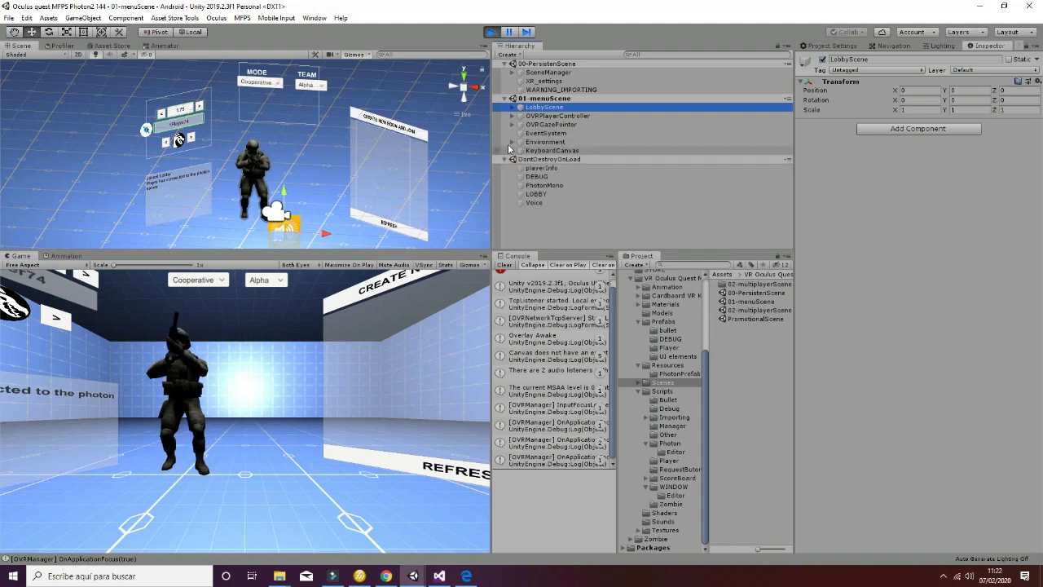
{"action": "left_click", "coordinate": [504, 98]}
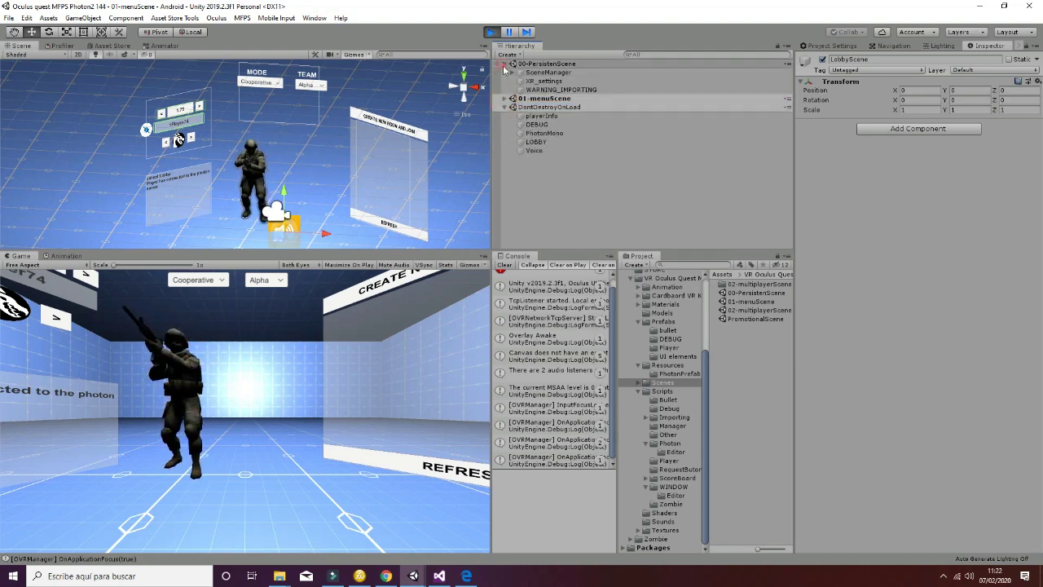
{"action": "left_click", "coordinate": [504, 64]}
{"action": "left_click", "coordinate": [535, 115]}
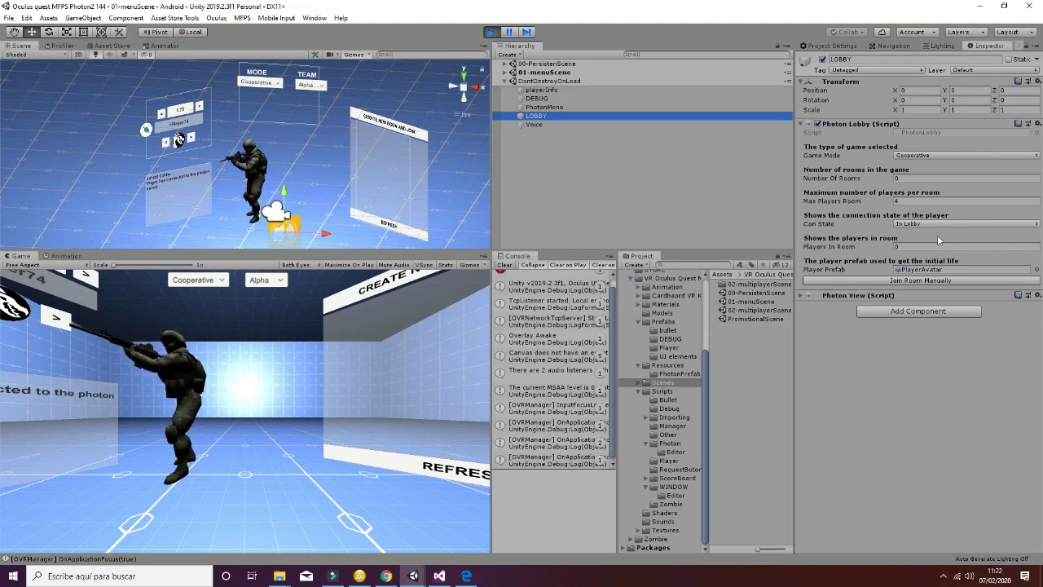
Join a room manually from LOBBY's Photon Lobby script, loading 02-multiplayerScene
{"action": "left_click", "coordinate": [902, 281]}
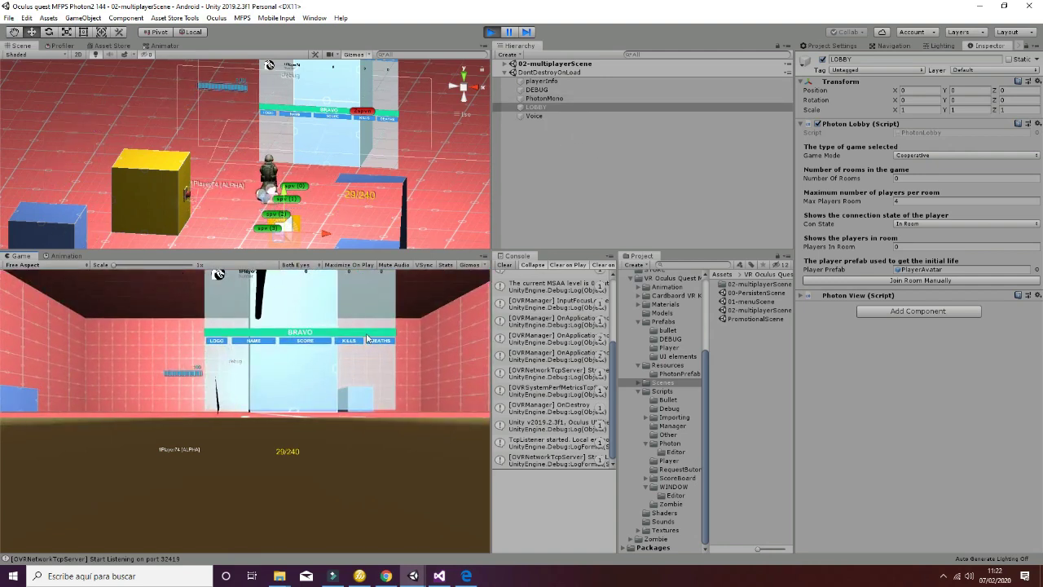
Select PlayerAvatar(Clone) in 02-multiplayerScene and tick Debug on its Debug_OVR script
{"action": "left_click", "coordinate": [505, 65]}
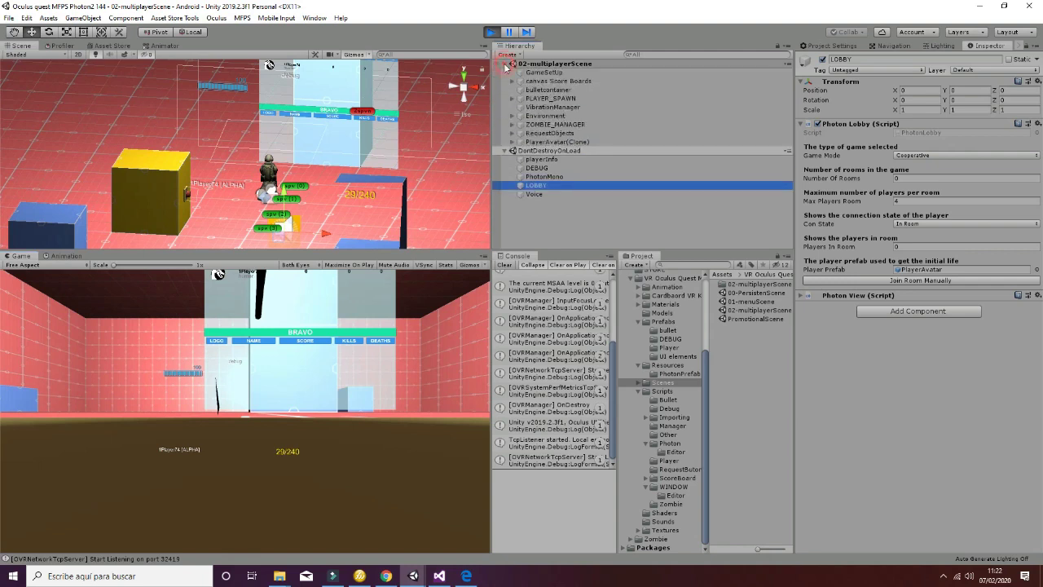
{"action": "left_click", "coordinate": [565, 142]}
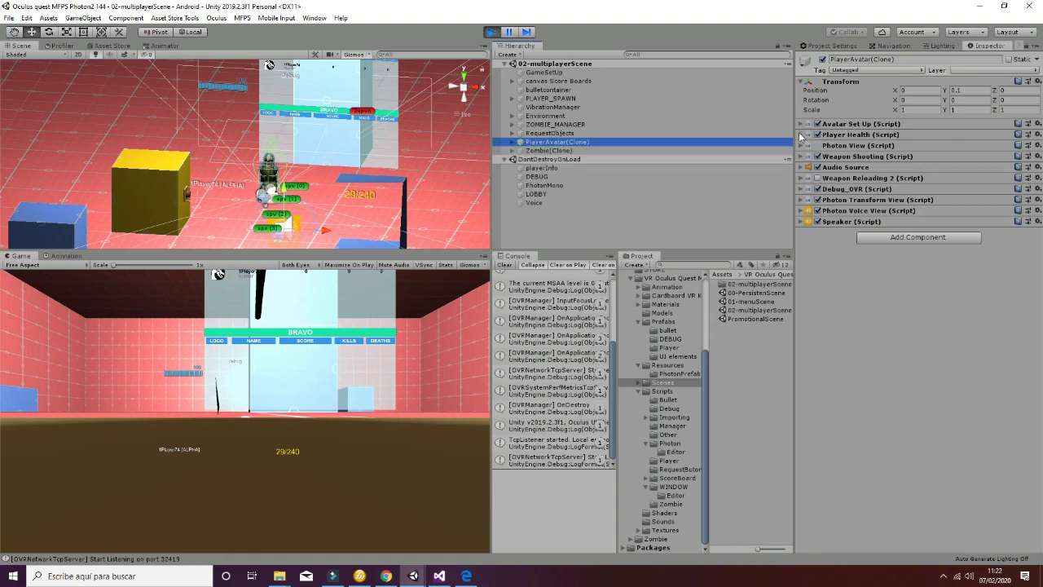
{"action": "left_click", "coordinate": [801, 190]}
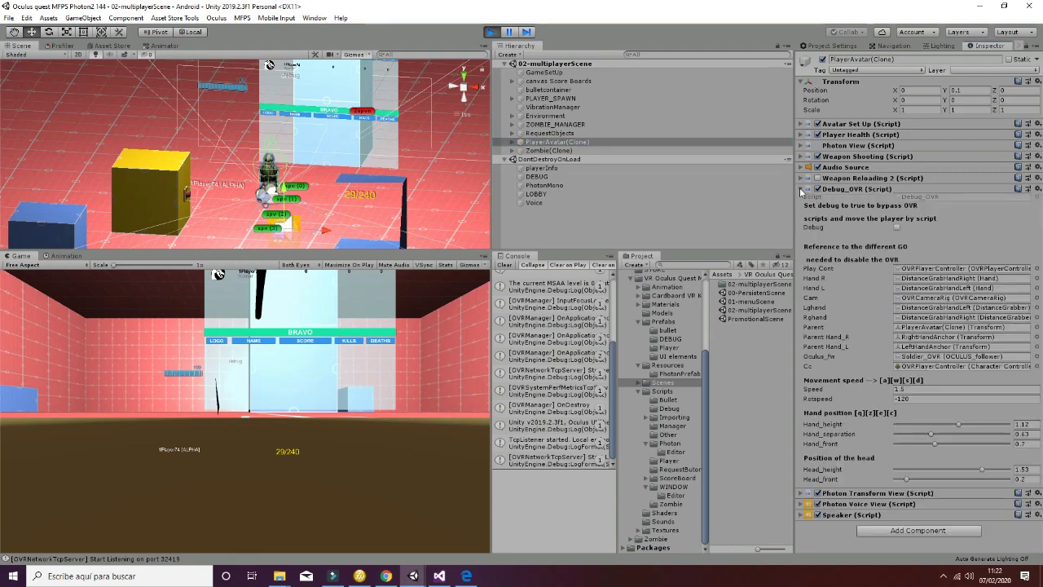
{"action": "left_click", "coordinate": [899, 229]}
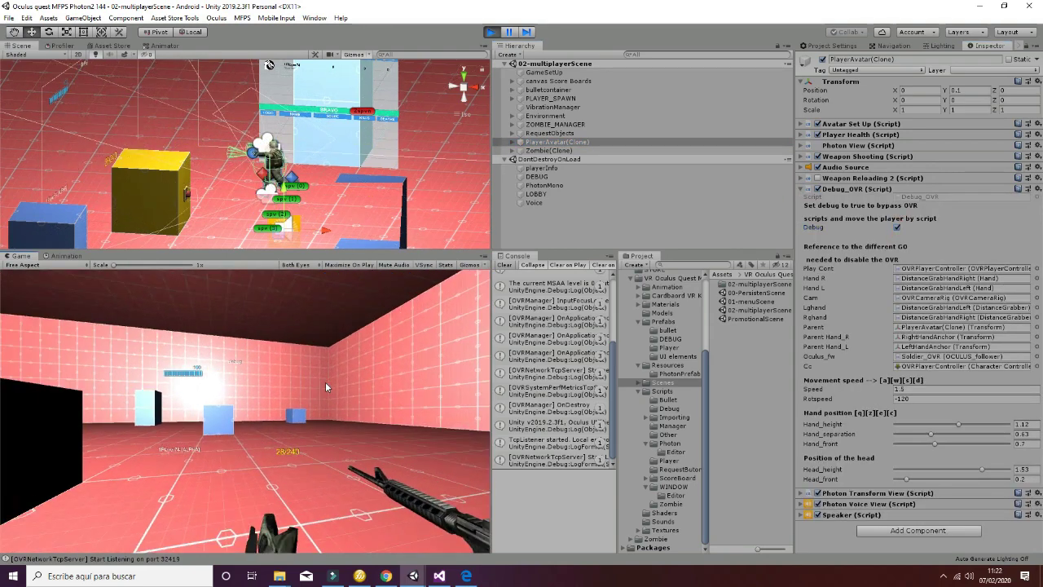
Walk the player toward the blue cubes and shoot the approaching zombie
{"action": "key", "text": "a"}
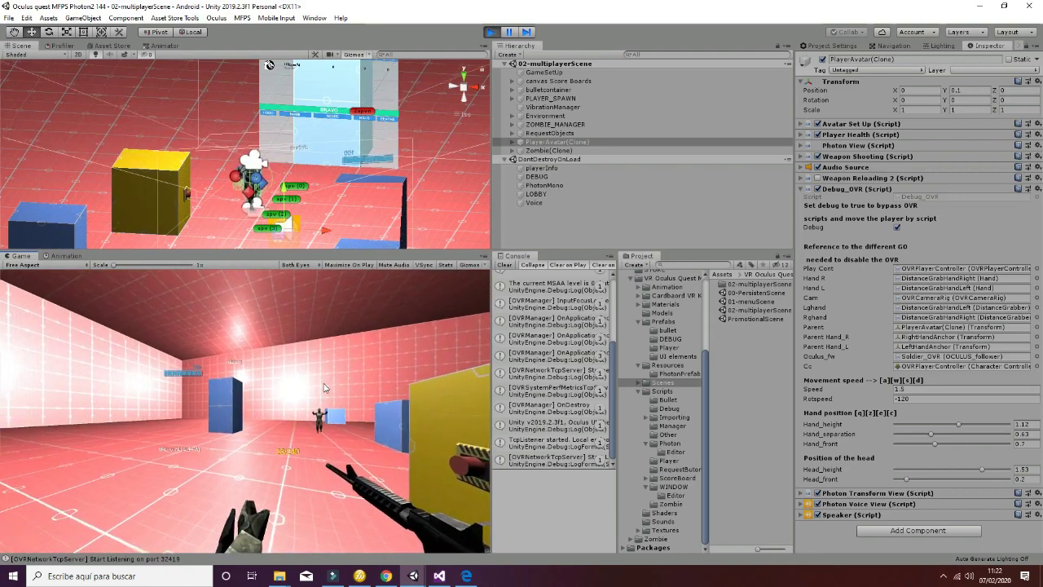
{"action": "key", "text": "a"}
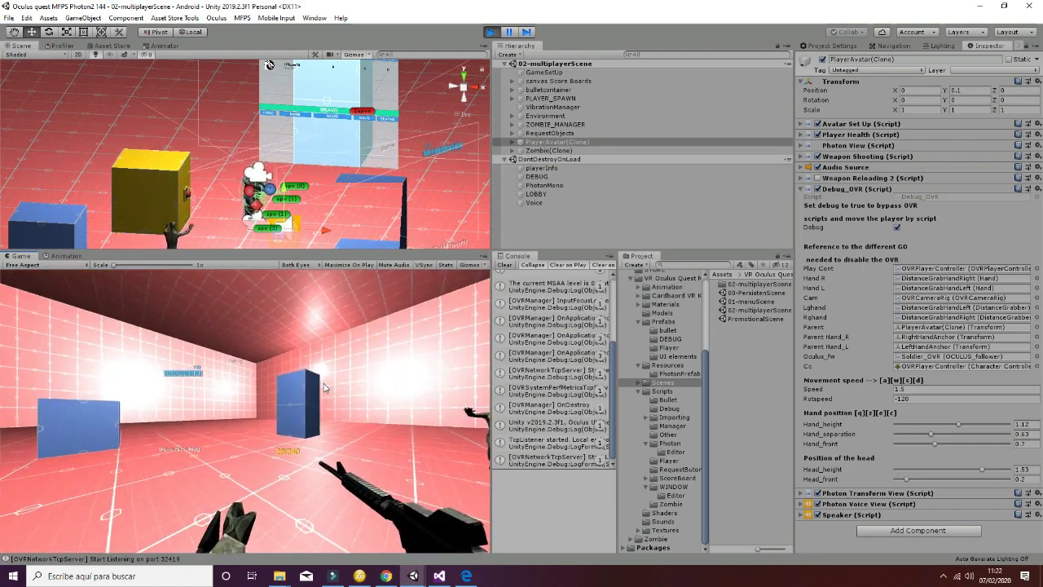
{"action": "key", "text": "a"}
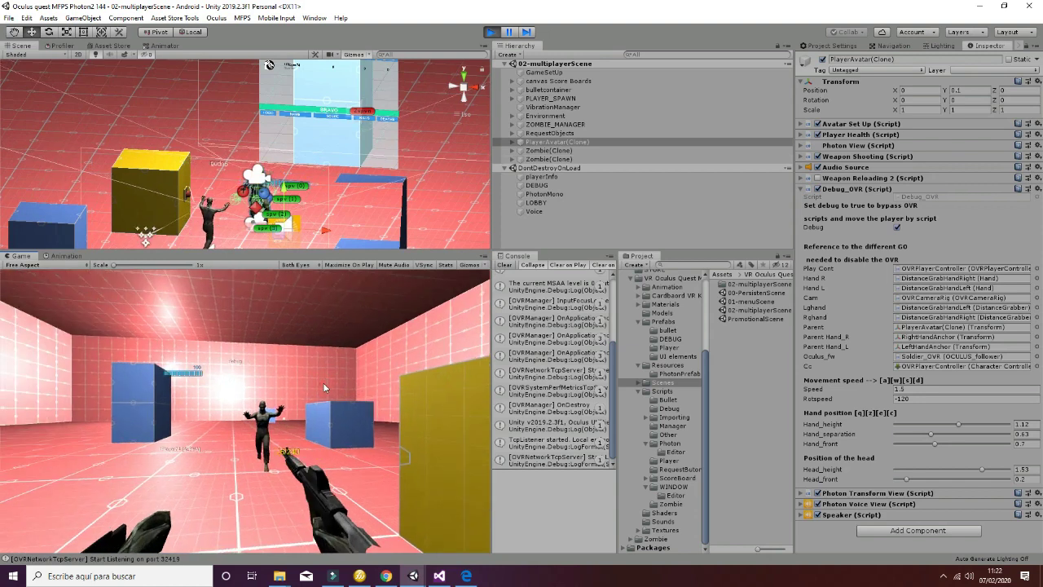
{"action": "left_click", "coordinate": [323, 382]}
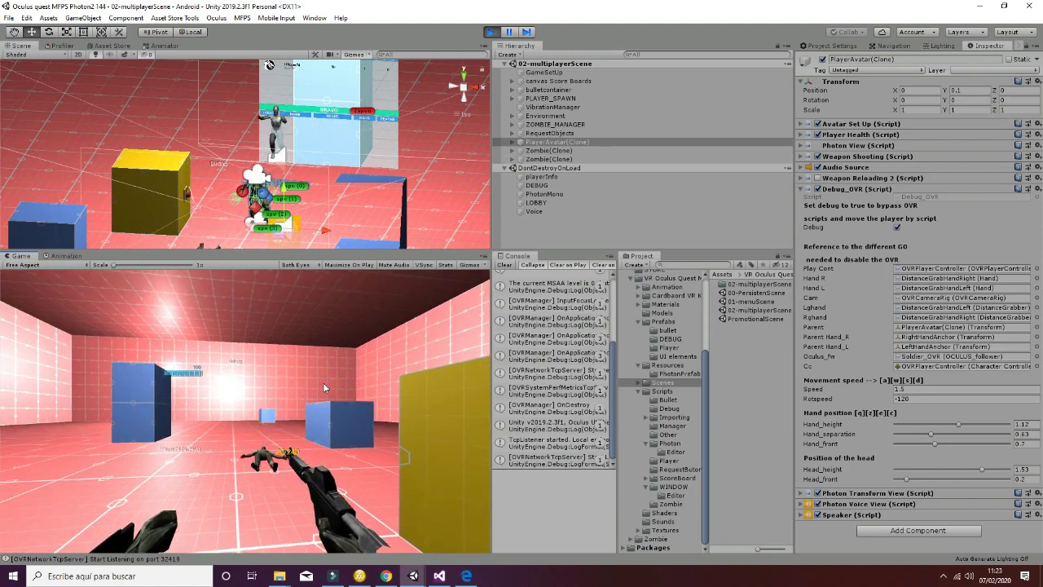
Adjust the hands to height 1.37 and separation 0.67999 with Q, Z, E and C
{"action": "key", "text": "q"}
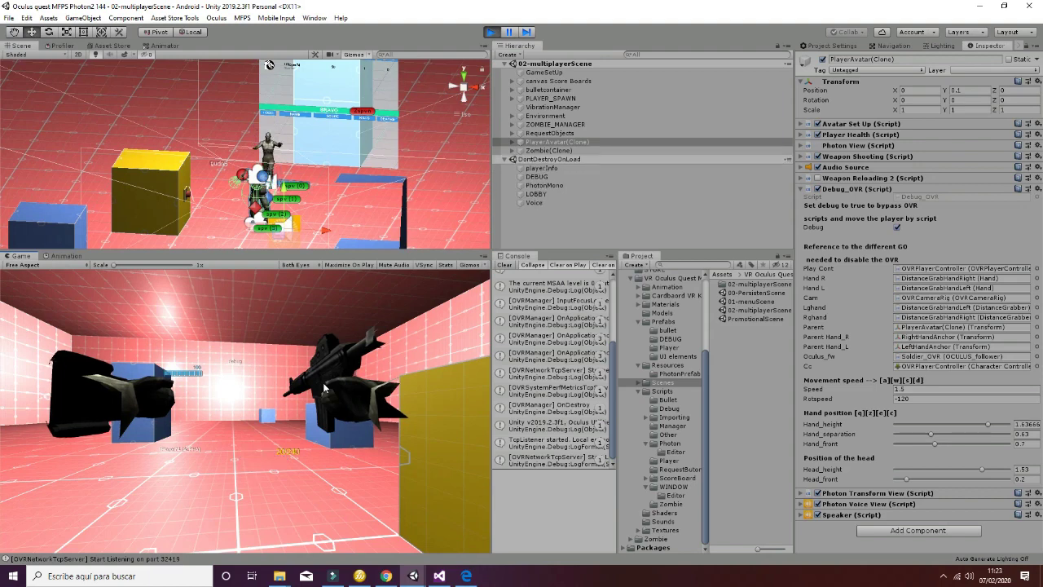
{"action": "key", "text": "z"}
{"action": "key", "text": "e"}
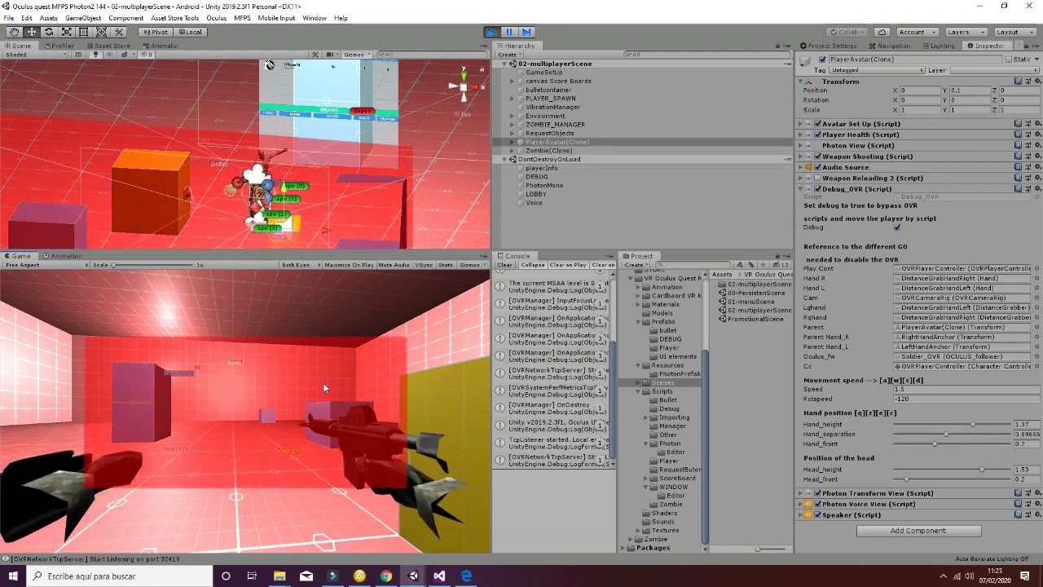
{"action": "key", "text": "c"}
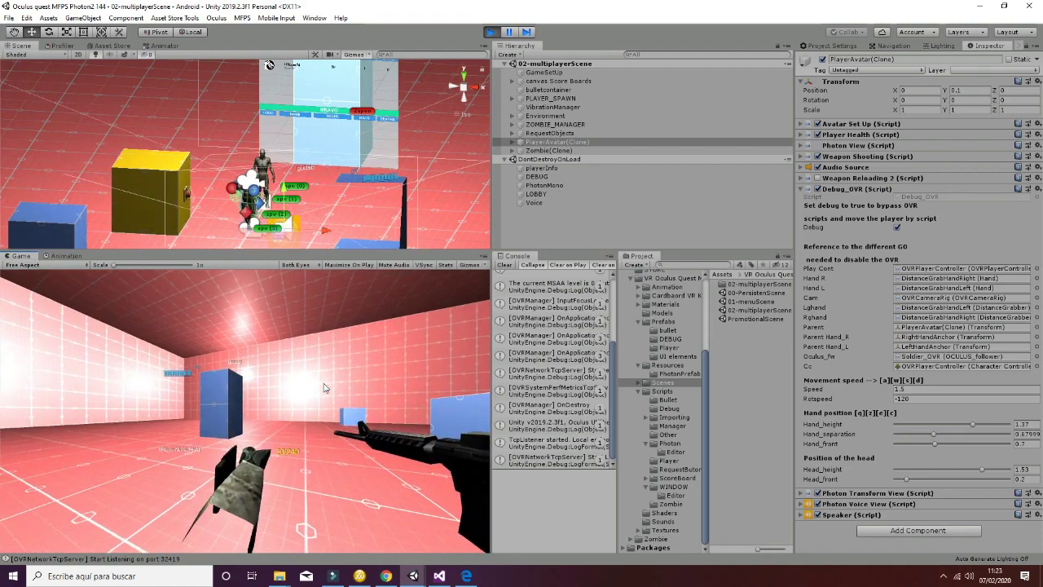
Walk toward the blue box, turn left and shoot down the zombie in front
{"action": "key", "text": "w"}
{"action": "key", "text": "w"}
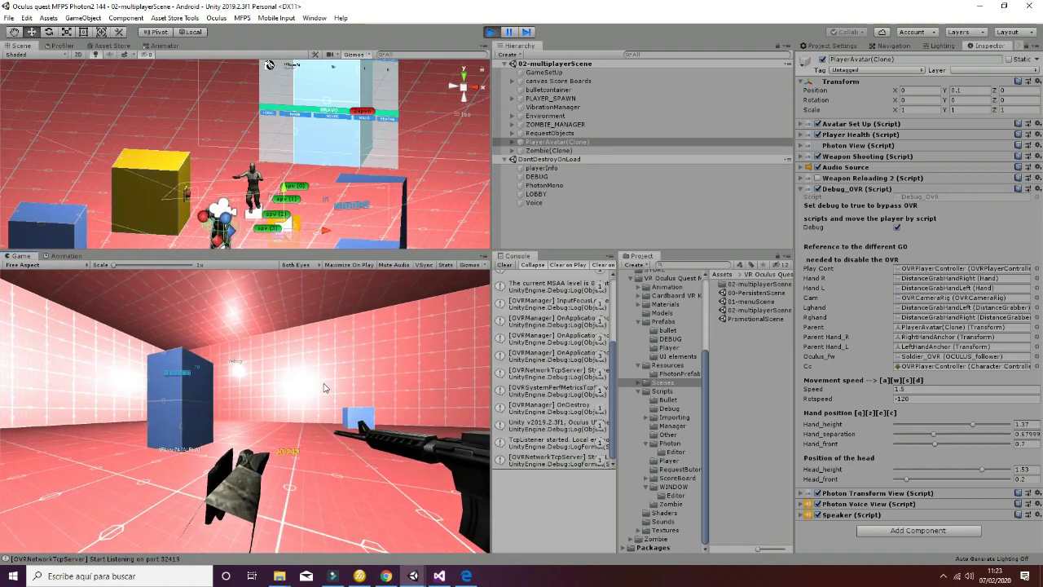
{"action": "key", "text": "a"}
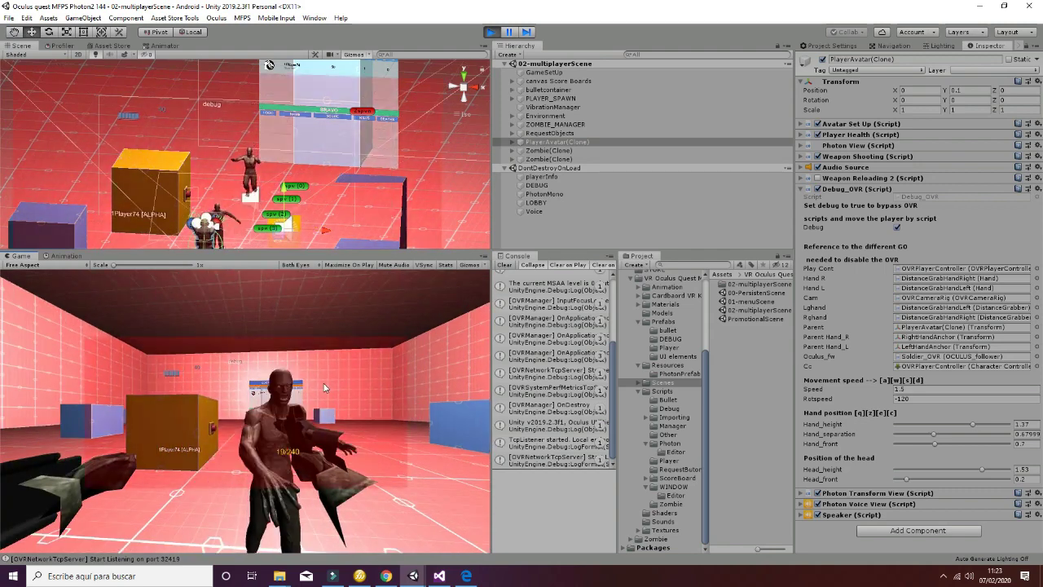
{"action": "left_click", "coordinate": [324, 387]}
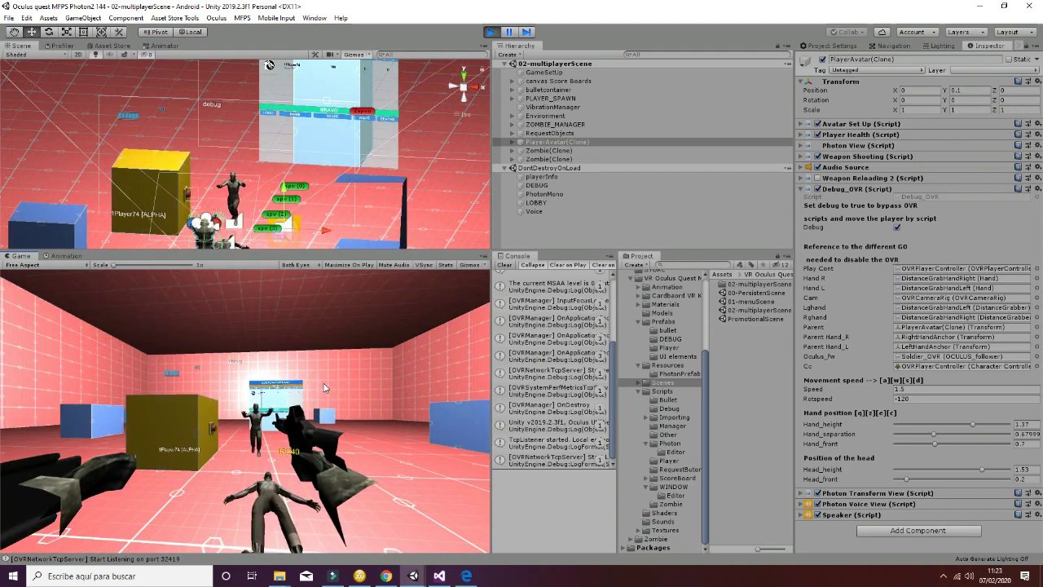
{"action": "left_click", "coordinate": [321, 384]}
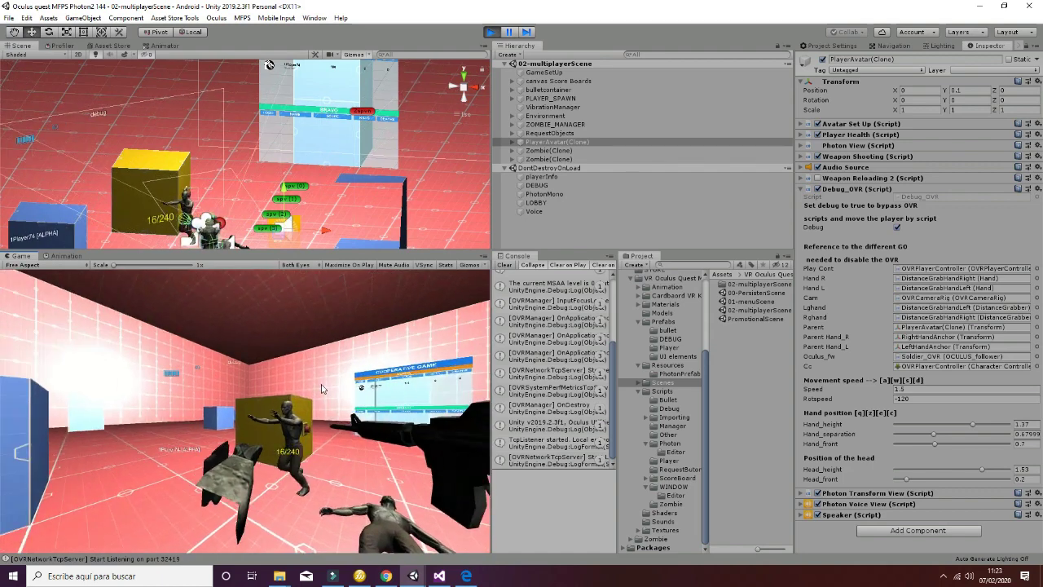
{"action": "left_click", "coordinate": [321, 384]}
Roam around the yellow box and turn right past the Cooperative Game scoreboard
{"action": "key", "text": "w"}
{"action": "key", "text": "d"}
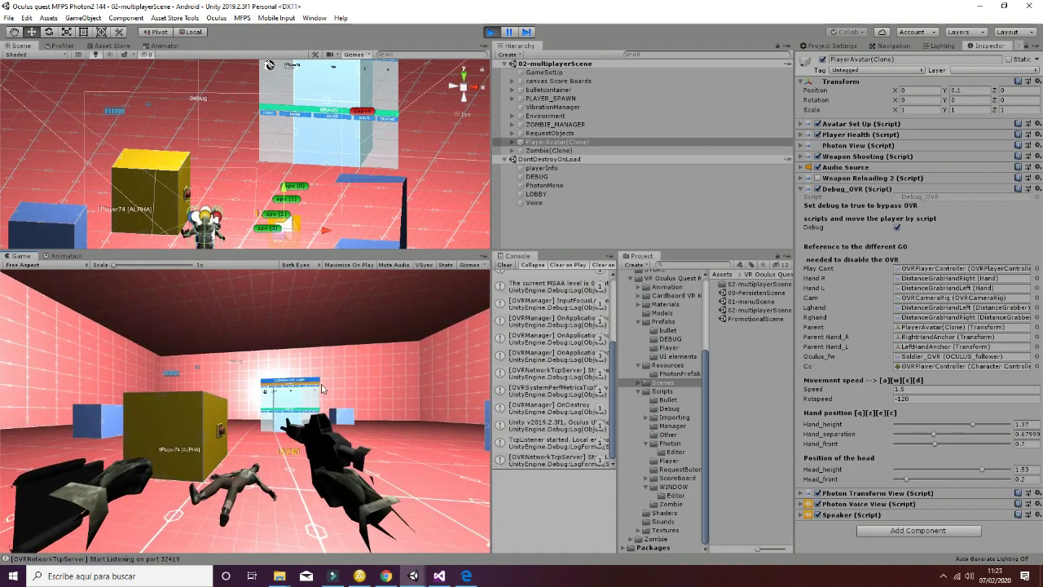
{"action": "key", "text": "d"}
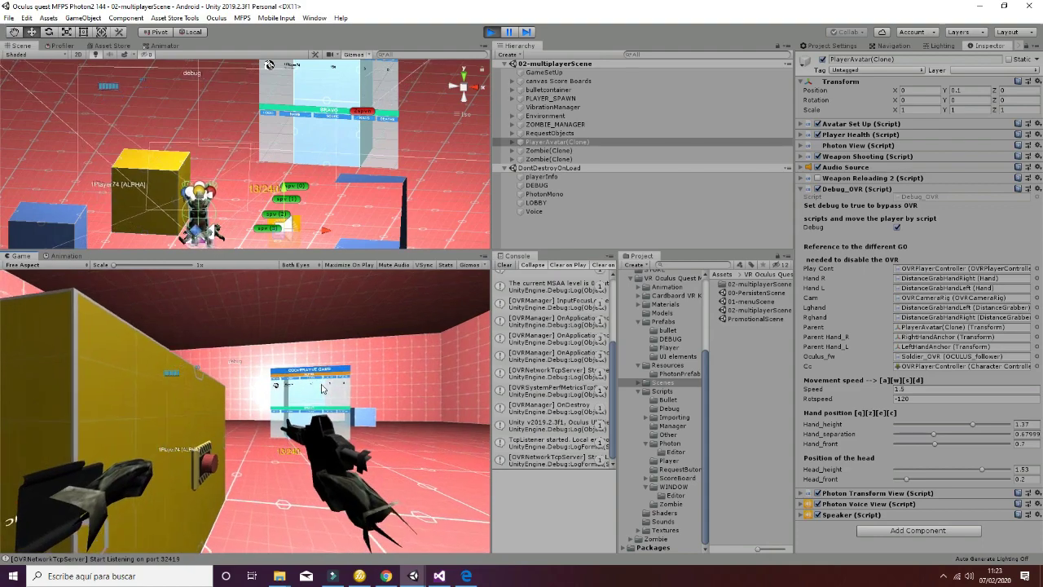
{"action": "key", "text": "a"}
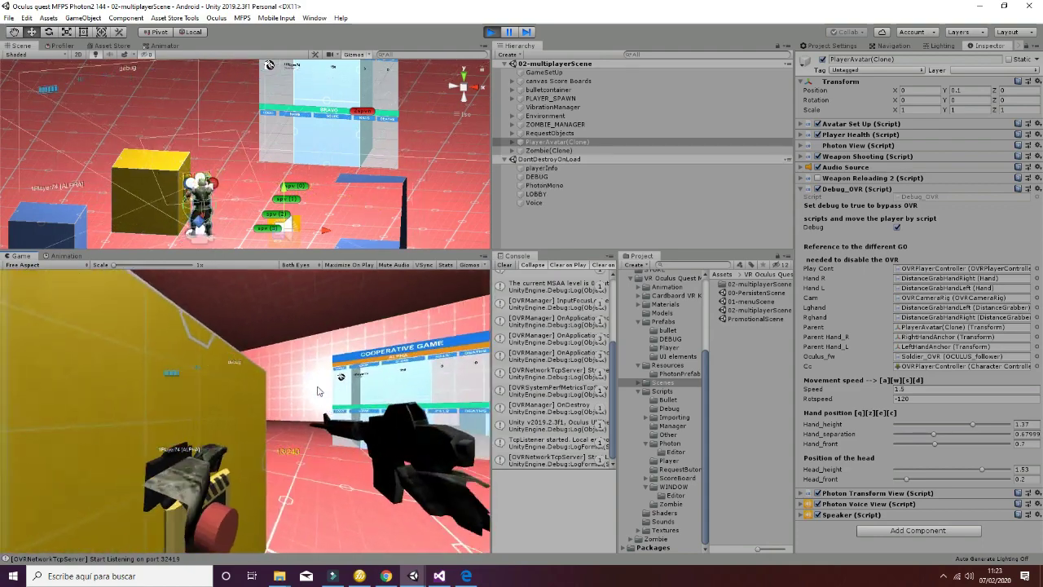
{"action": "key", "text": "s"}
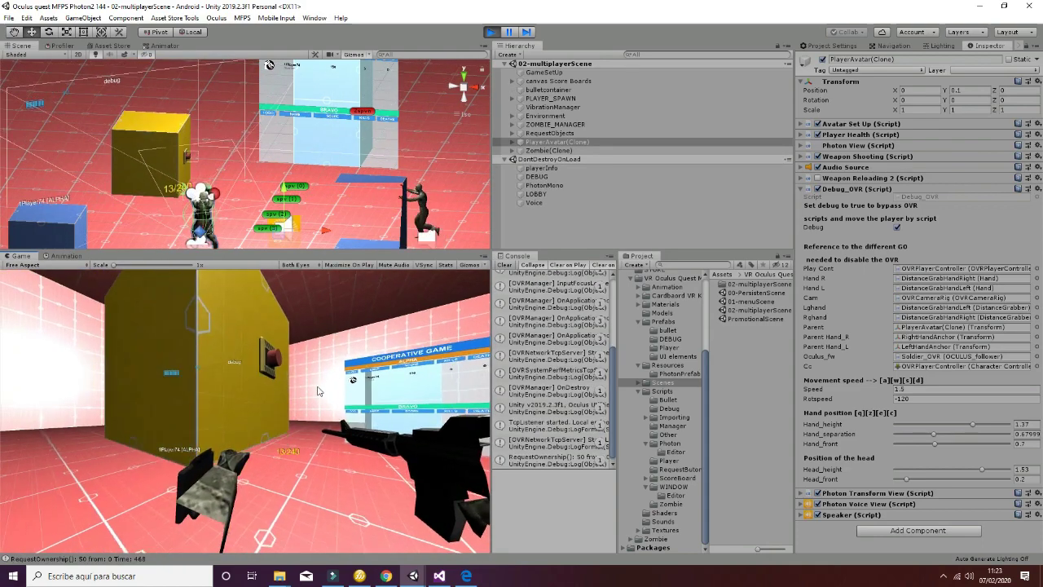
{"action": "key", "text": "d"}
{"action": "key", "text": "d"}
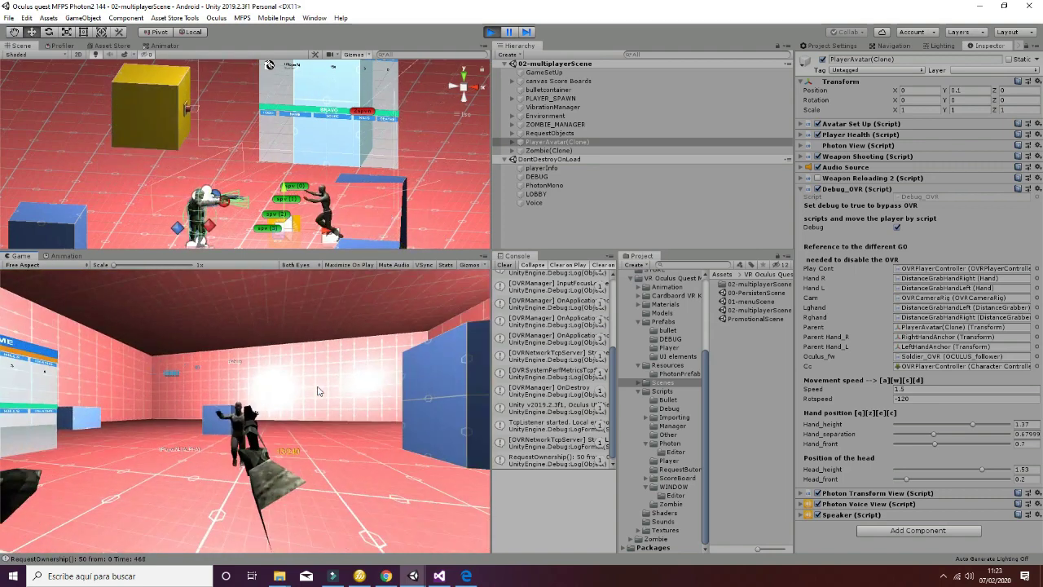
{"action": "key", "text": "d"}
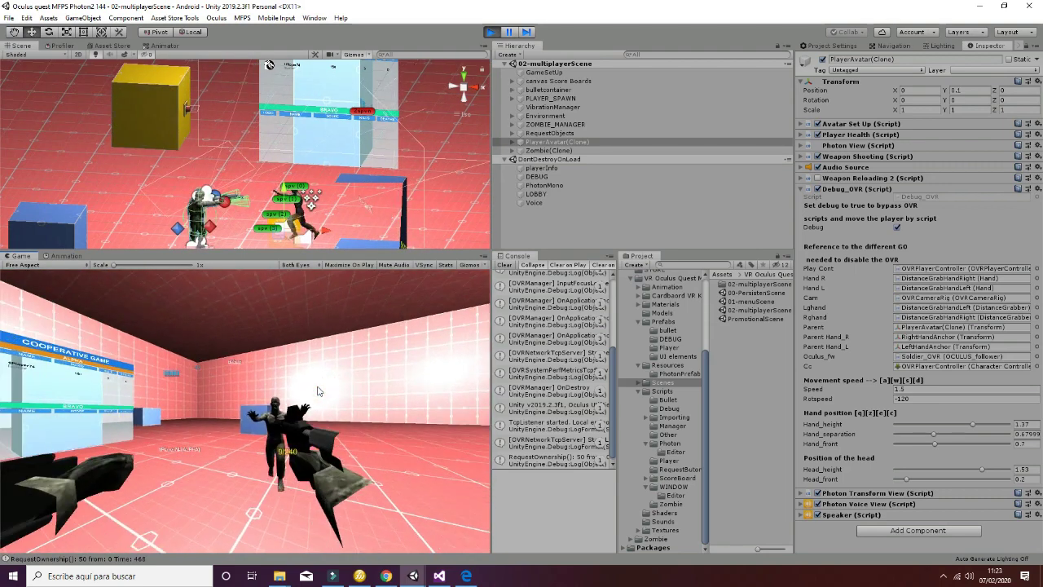
Walk up to the scoreboard, raise hand height to 1.60333, then face the room
{"action": "key", "text": "w"}
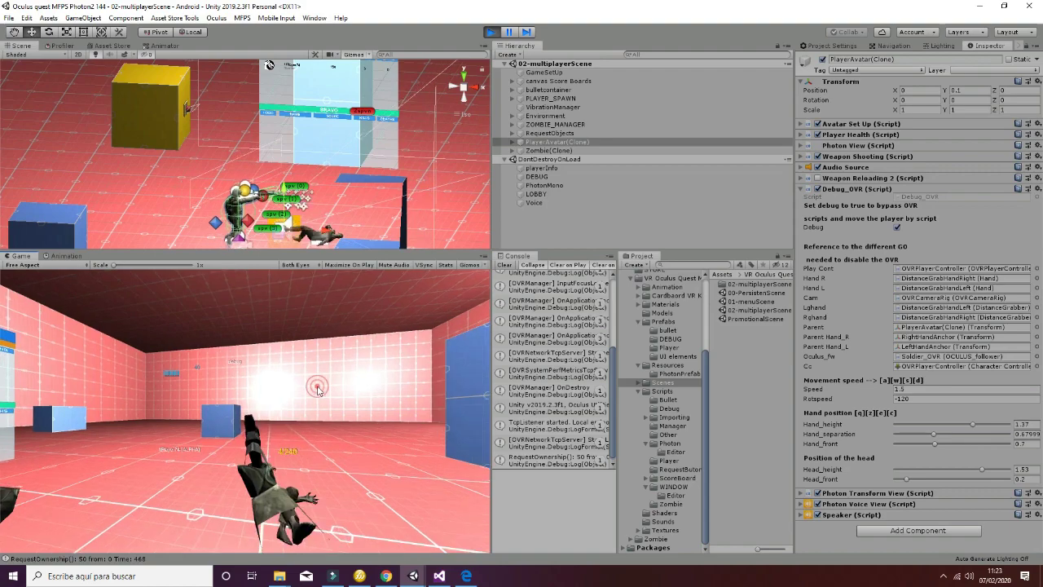
{"action": "key", "text": "w"}
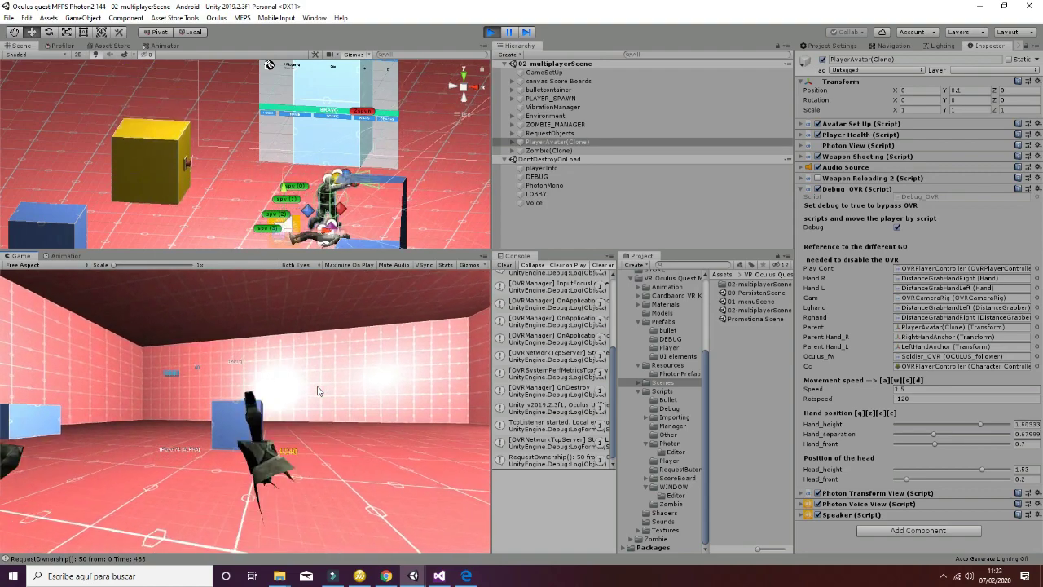
{"action": "key", "text": "q"}
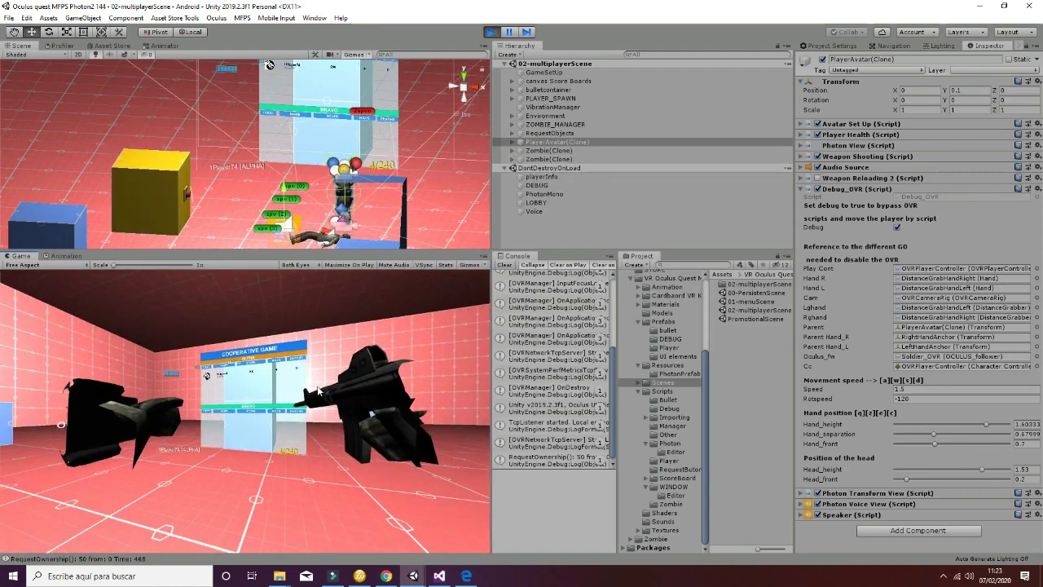
{"action": "key", "text": "w"}
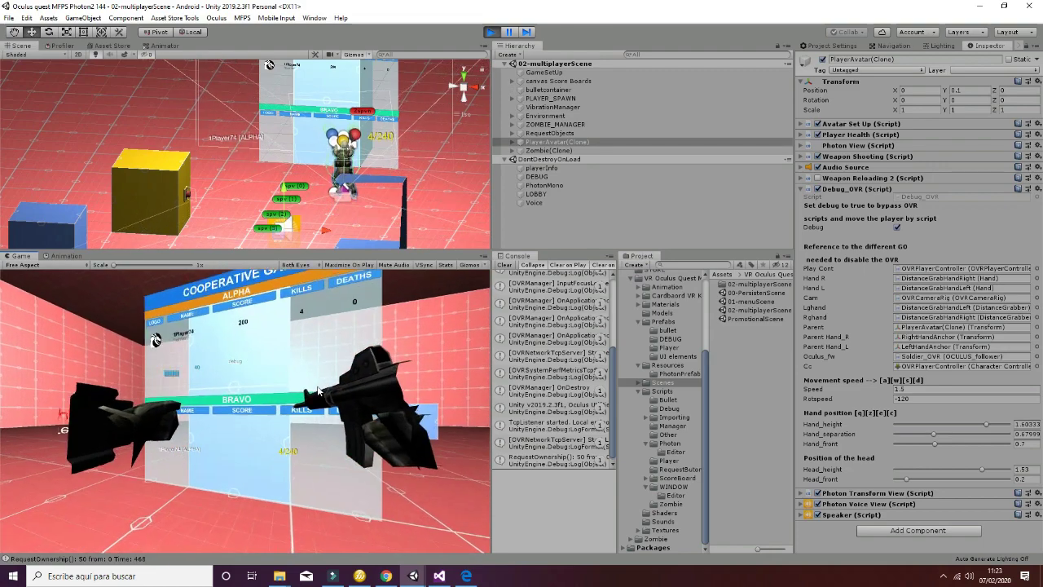
{"action": "key", "text": "a"}
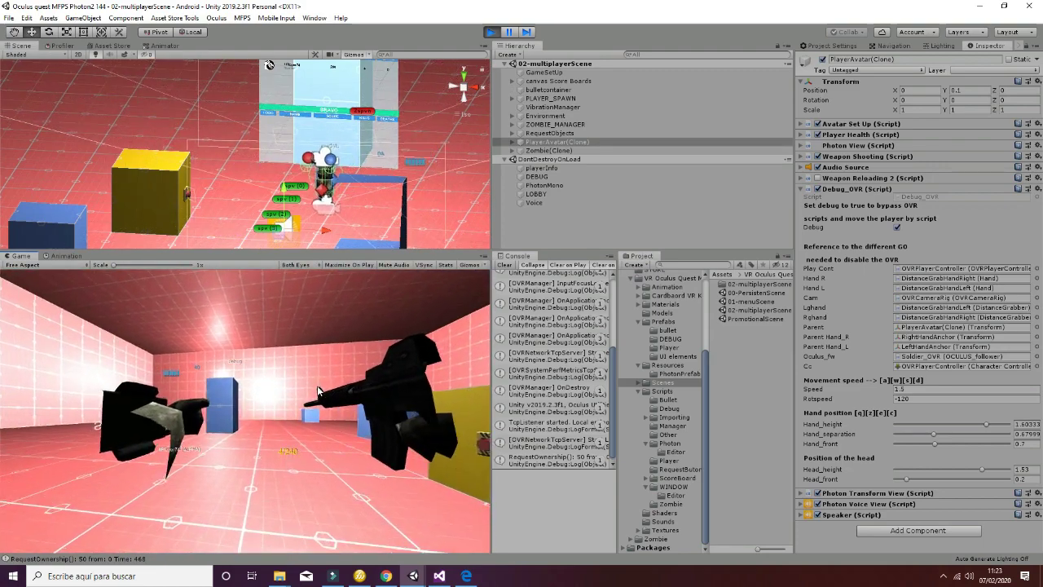
Walk toward the yellow box and back away from the scoreboard
{"action": "key", "text": "w"}
{"action": "key", "text": "d"}
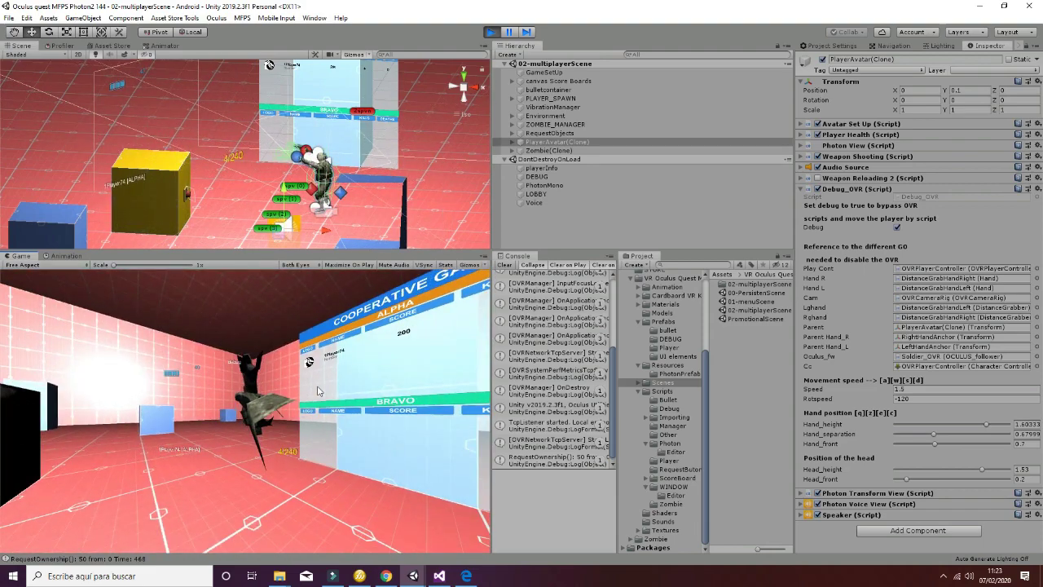
{"action": "key", "text": "a"}
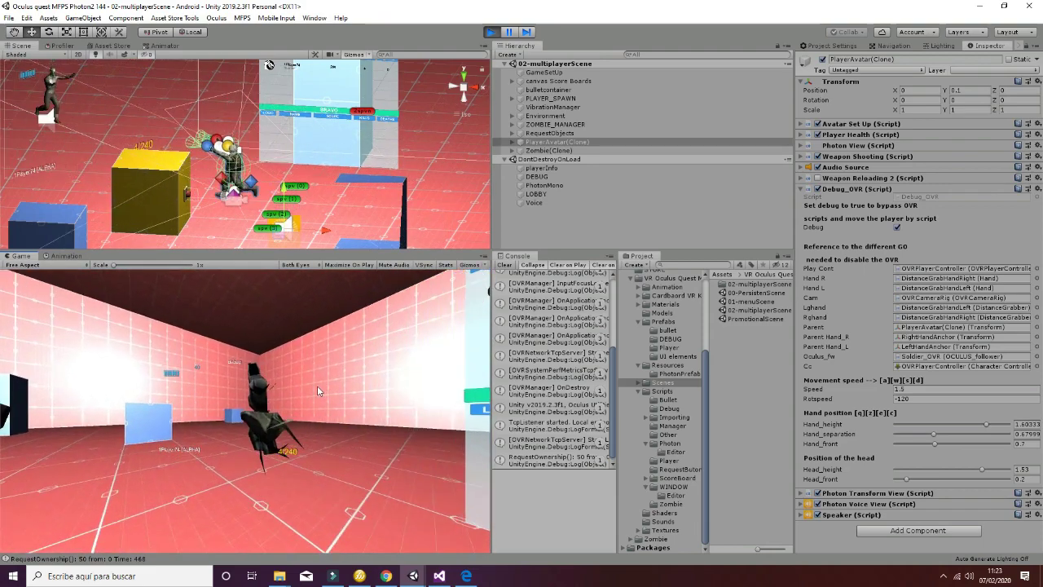
{"action": "key", "text": "s"}
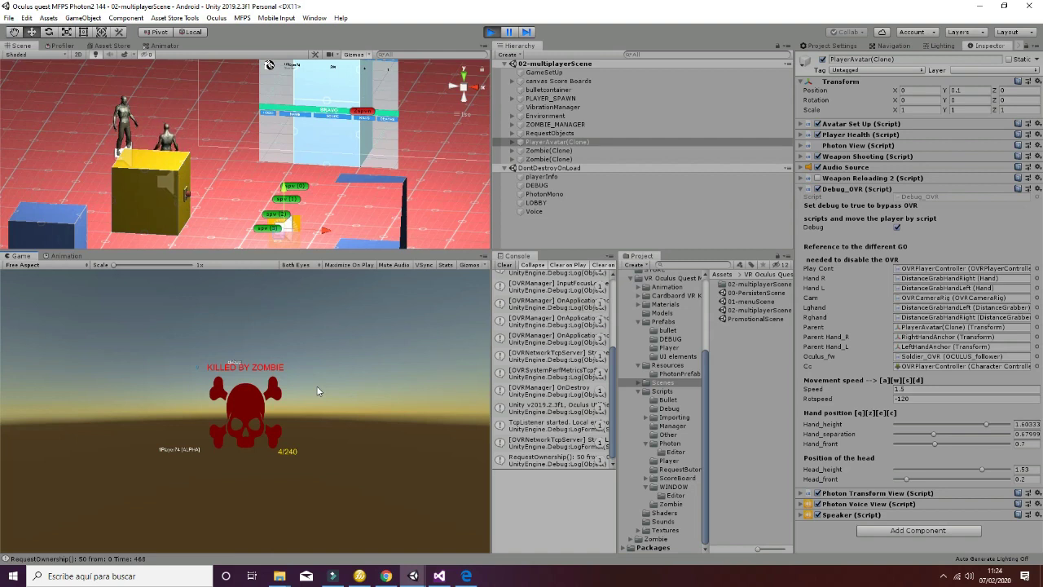
After respawning, dismiss the MFPS menu, shoot the zombie and turn left to face it
{"action": "left_click", "coordinate": [242, 18]}
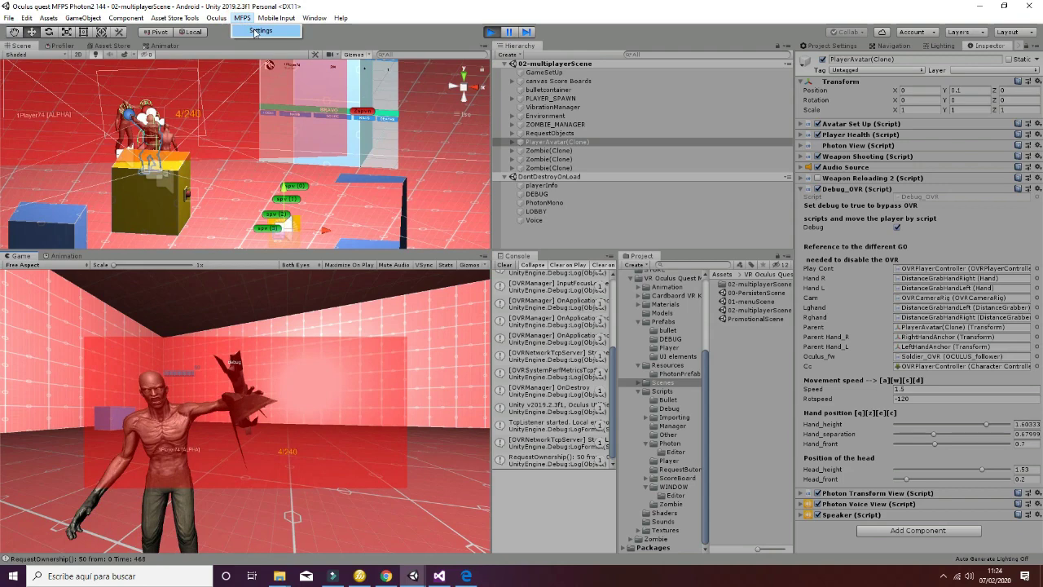
{"action": "left_click", "coordinate": [272, 32]}
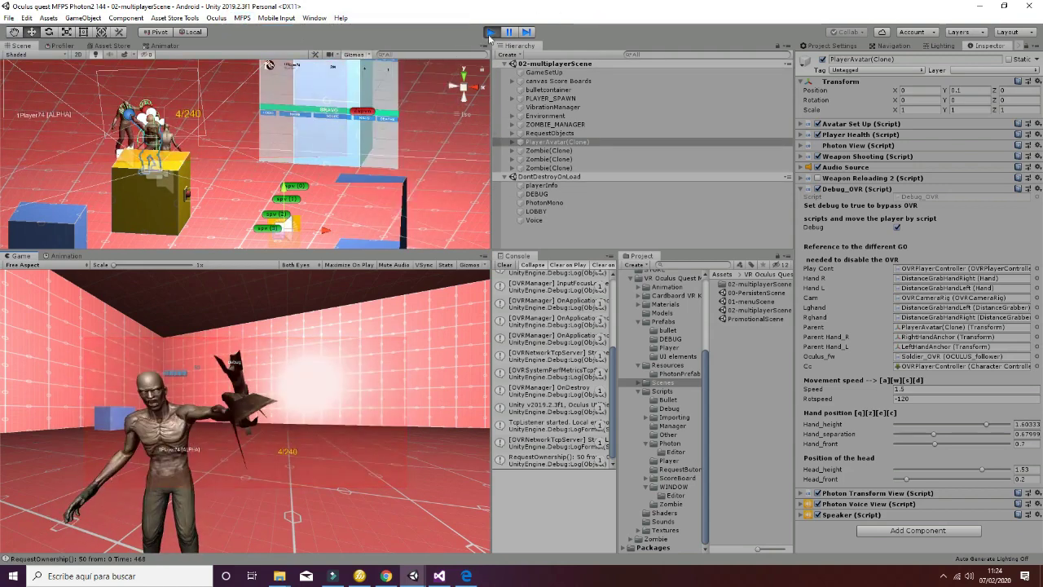
{"action": "left_click", "coordinate": [282, 408]}
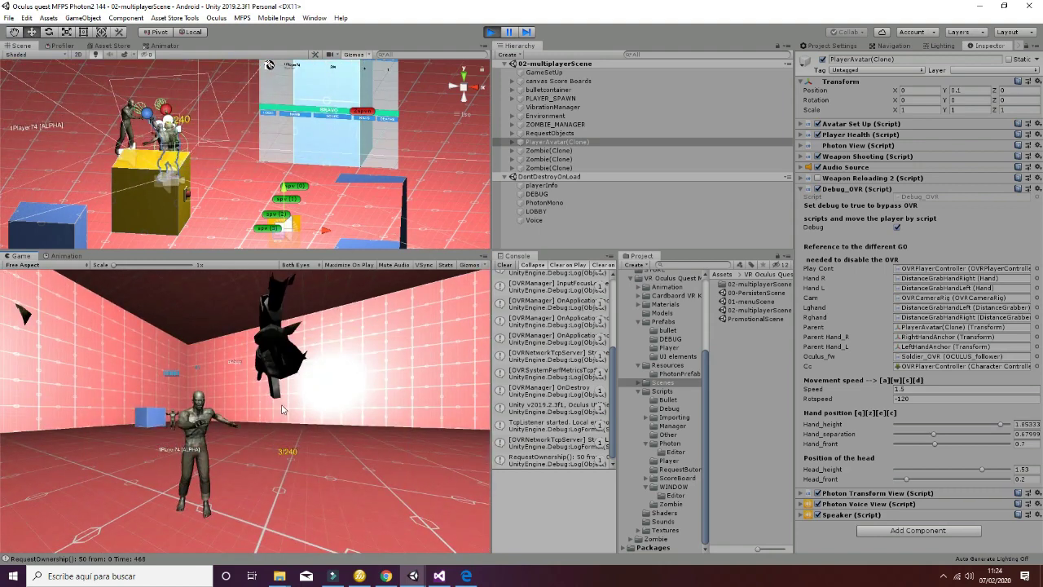
{"action": "key", "text": "a"}
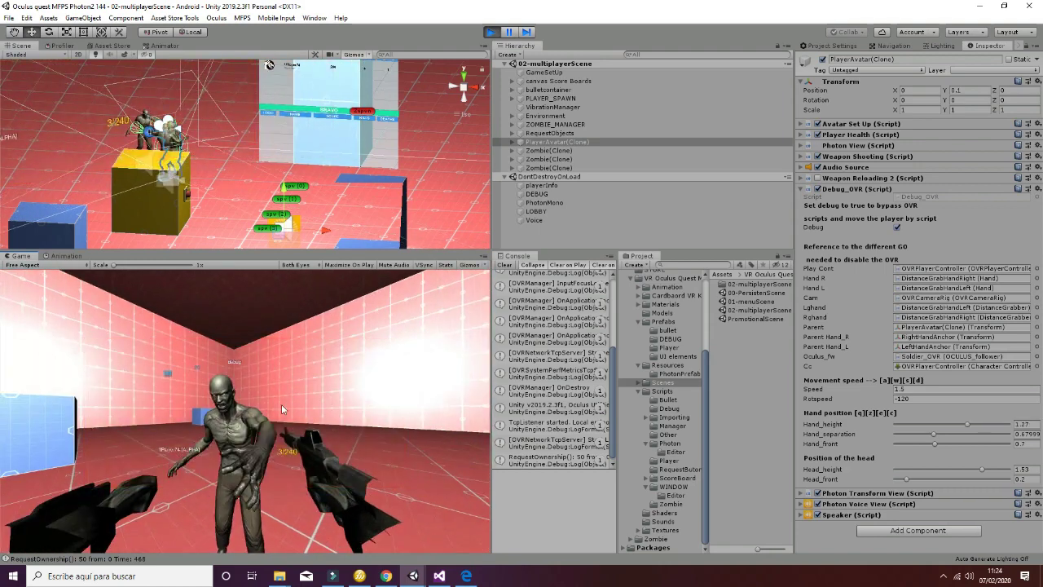